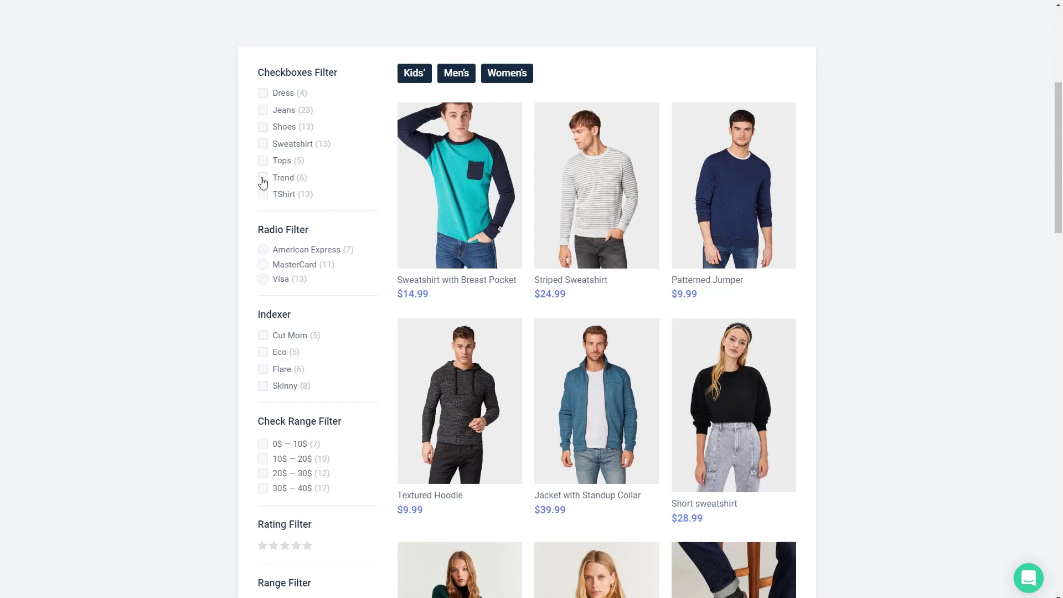
- Browse the Latest Elementor News posts and open the first news post
scroll(263, 183, down, 3)
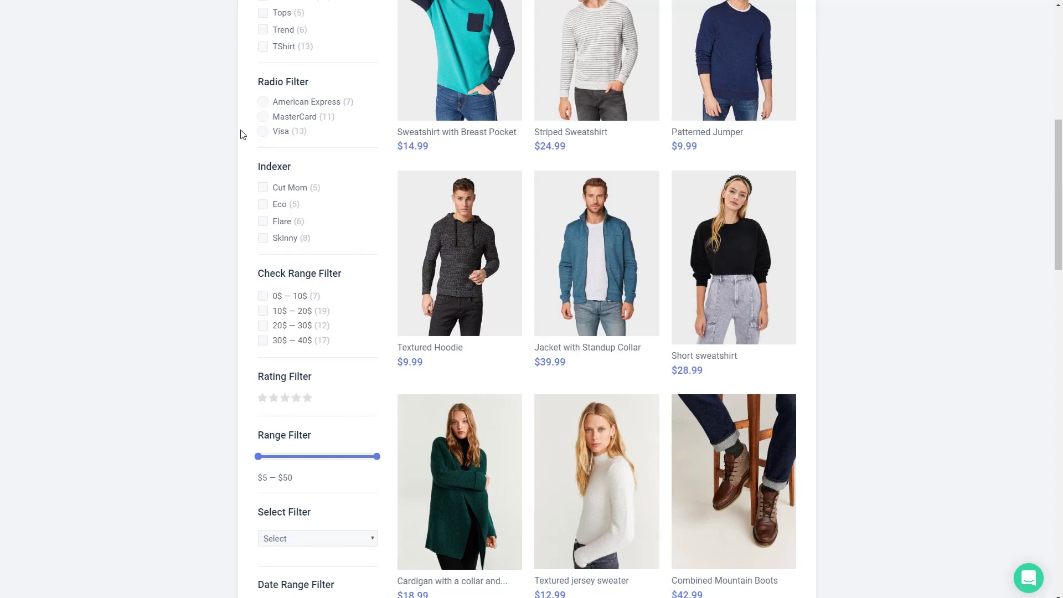
scroll(236, 150, up, 3)
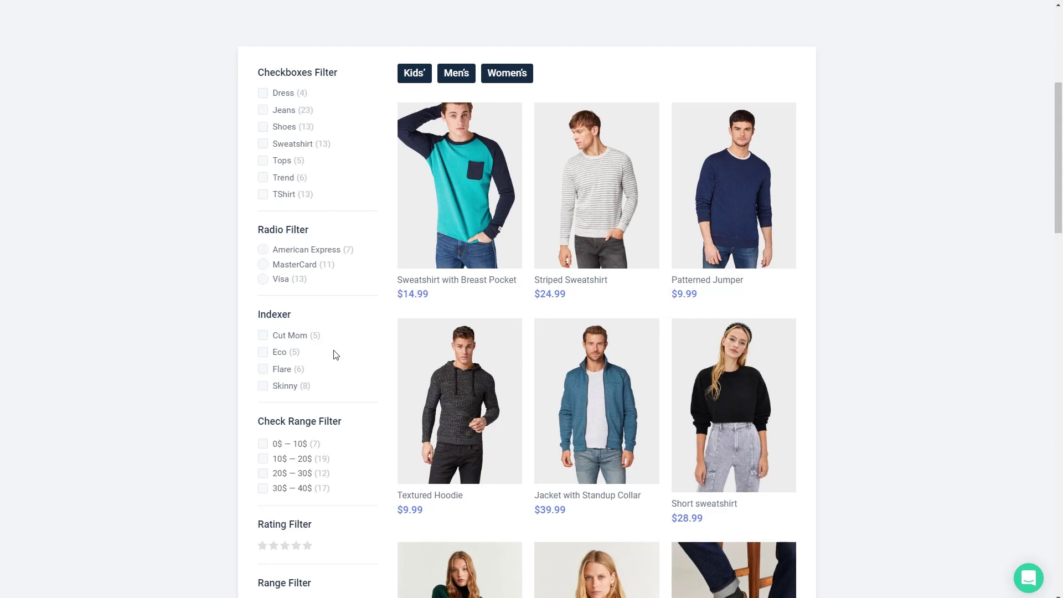
scroll(342, 282, down, 1)
scroll(342, 282, down, 4)
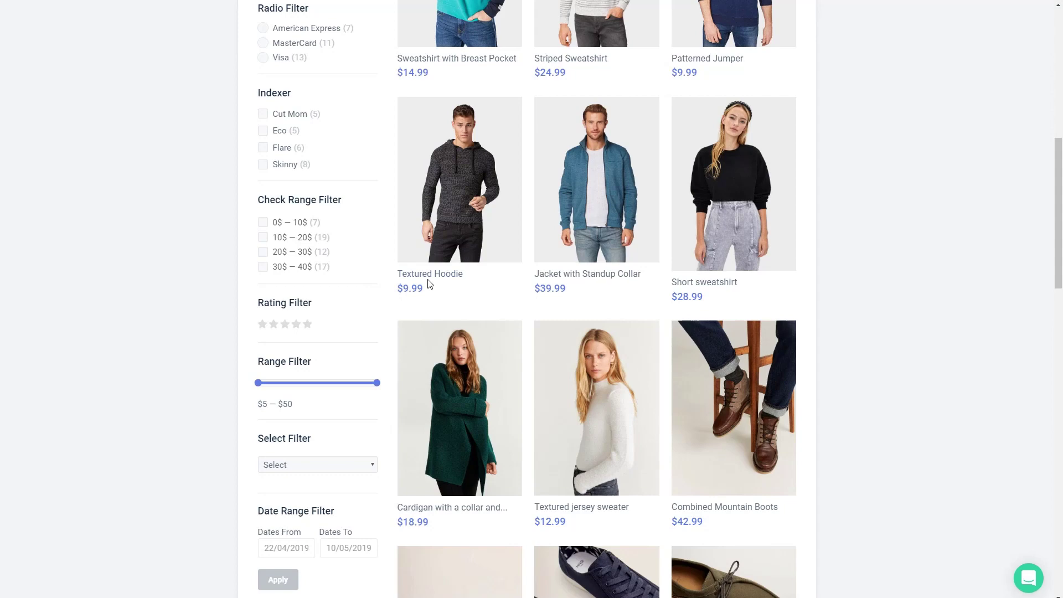
scroll(259, 109, down, 4)
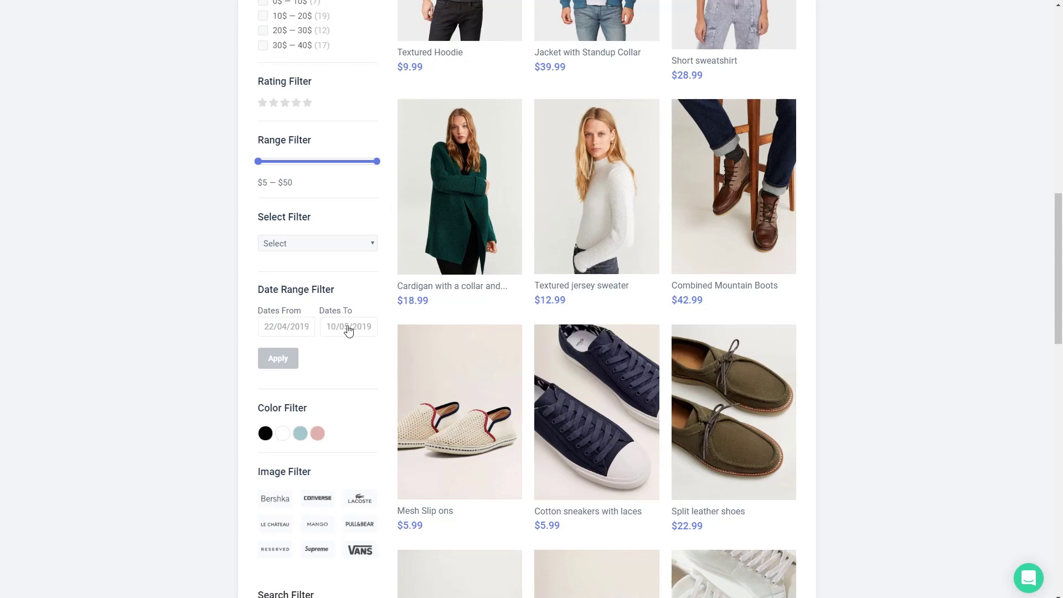
scroll(348, 331, down, 4)
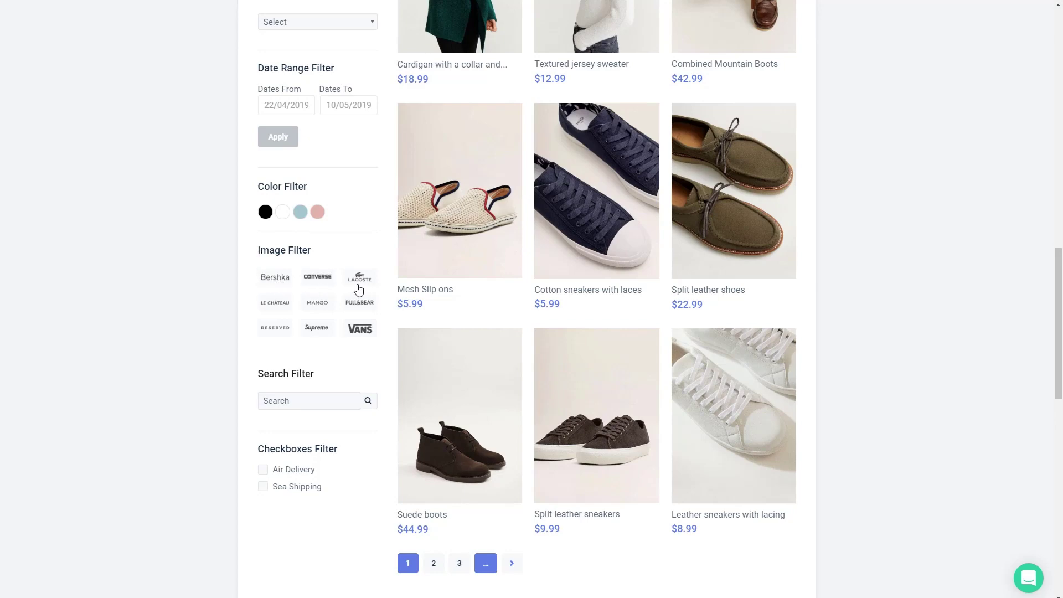
scroll(307, 315, down, 1)
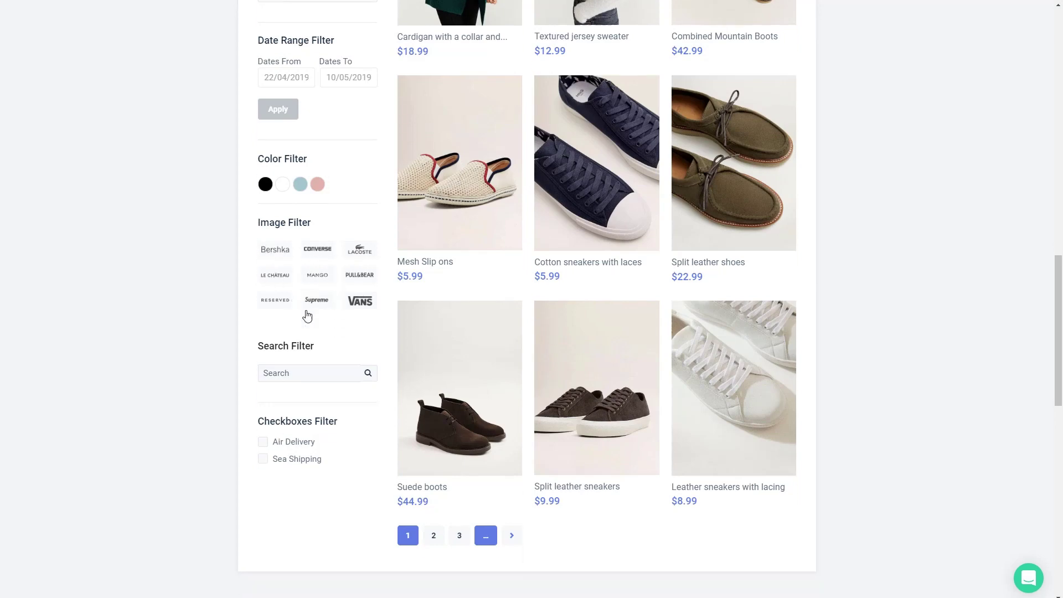
scroll(307, 315, down, 2)
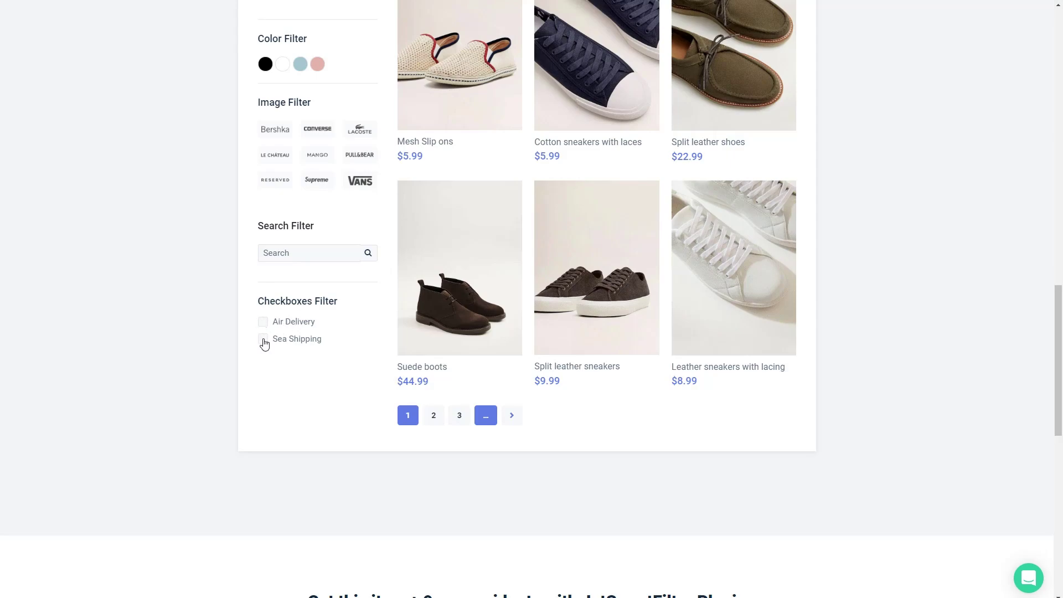
scroll(265, 342, up, 12)
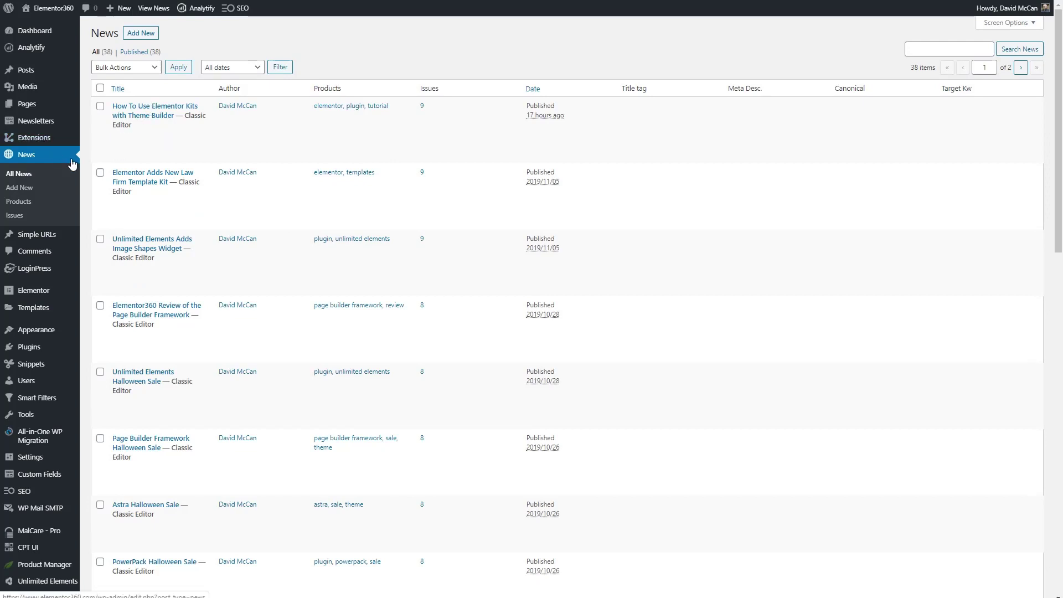
click(140, 115)
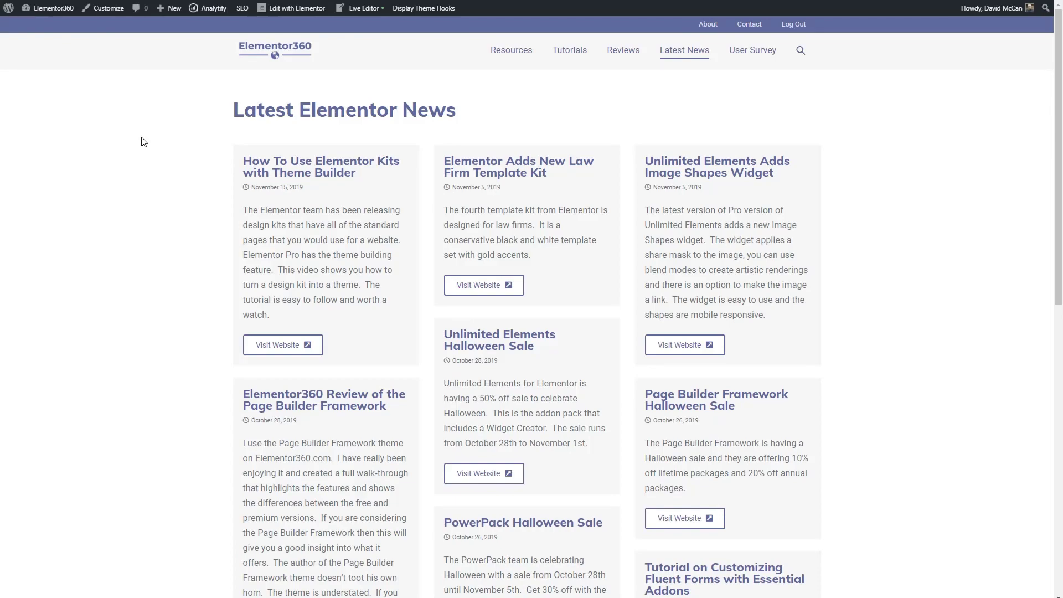
- Go to page 2 of the news archive using the bottom pagination
scroll(143, 142, down, 10)
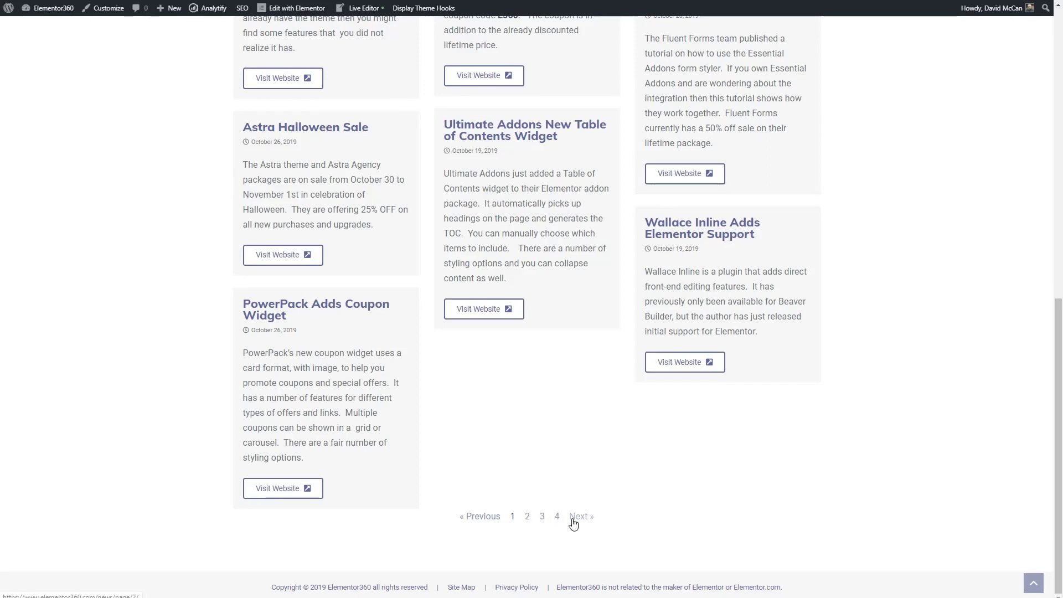
scroll(165, 358, up, 6)
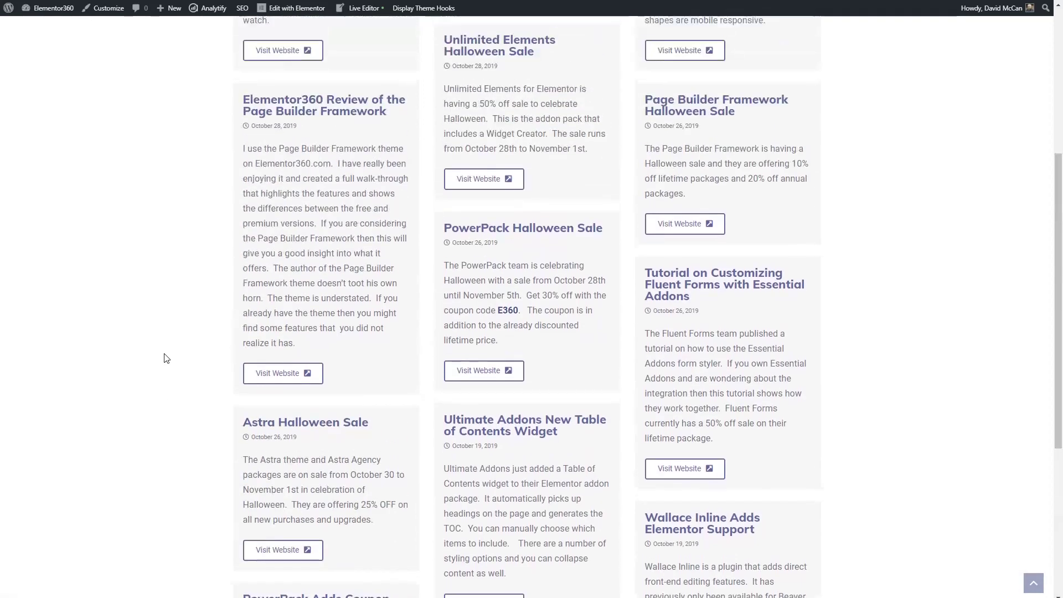
scroll(165, 357, up, 4)
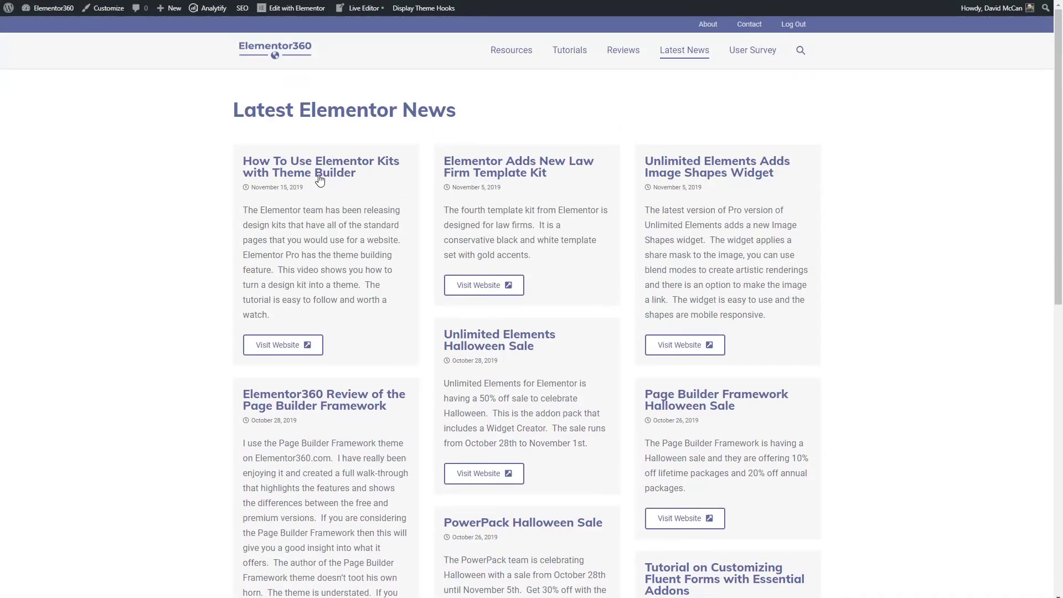
scroll(355, 188, down, 10)
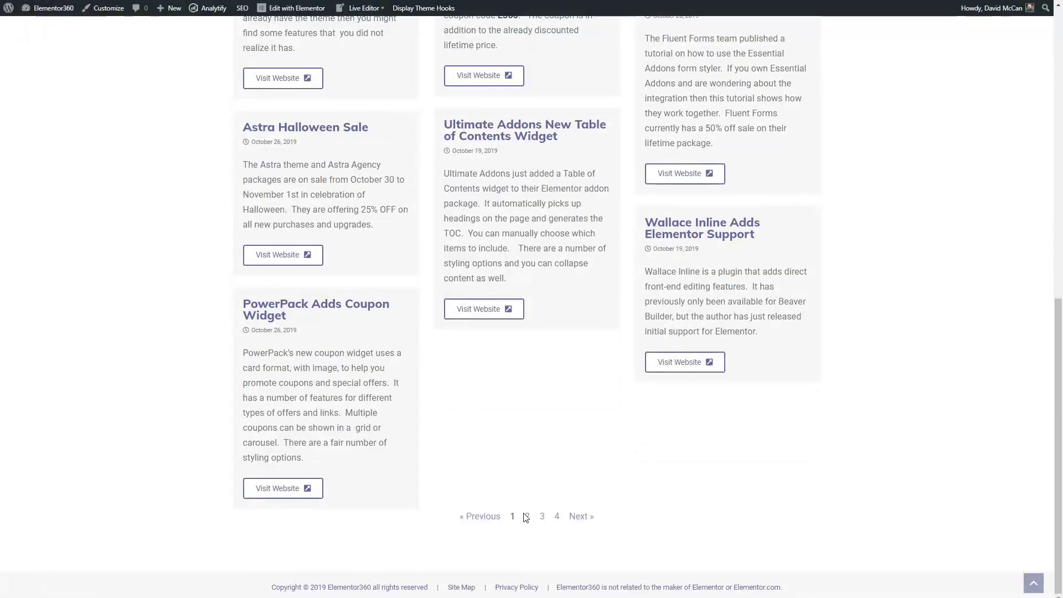
click(526, 517)
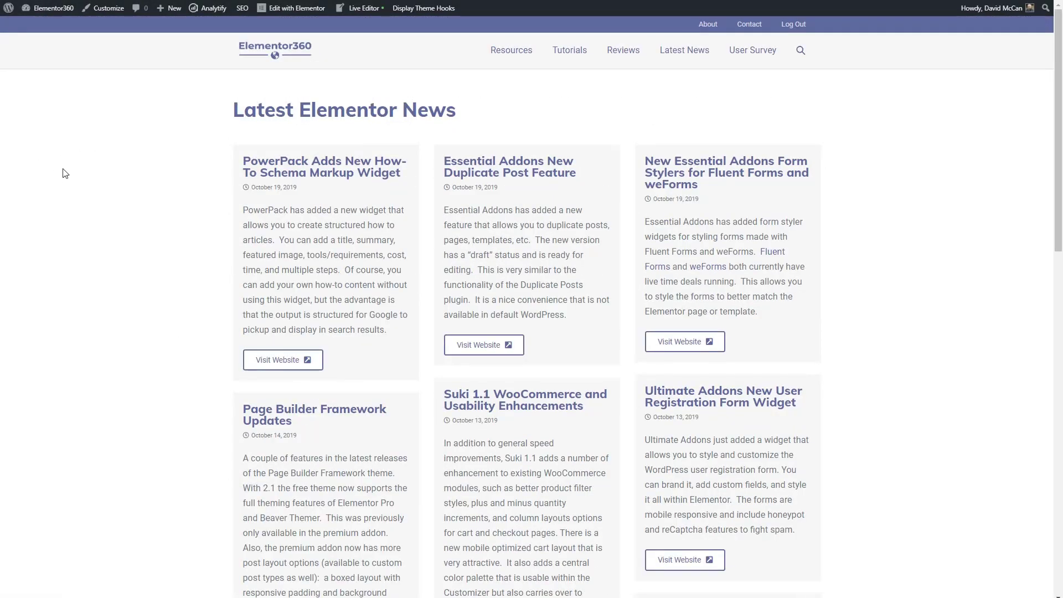
scroll(14, 181, down, 5)
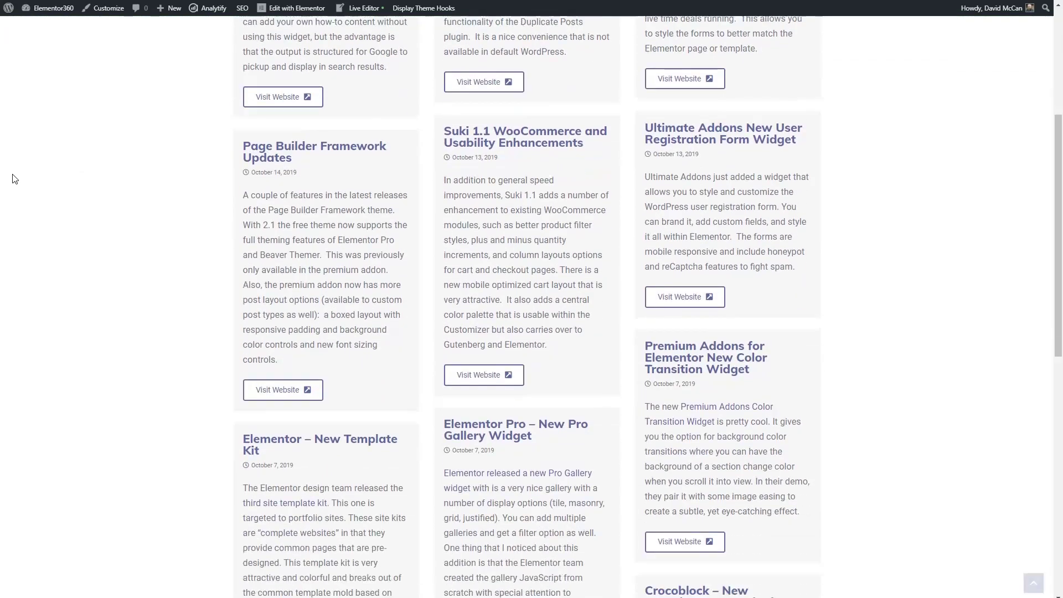
scroll(13, 179, up, 5)
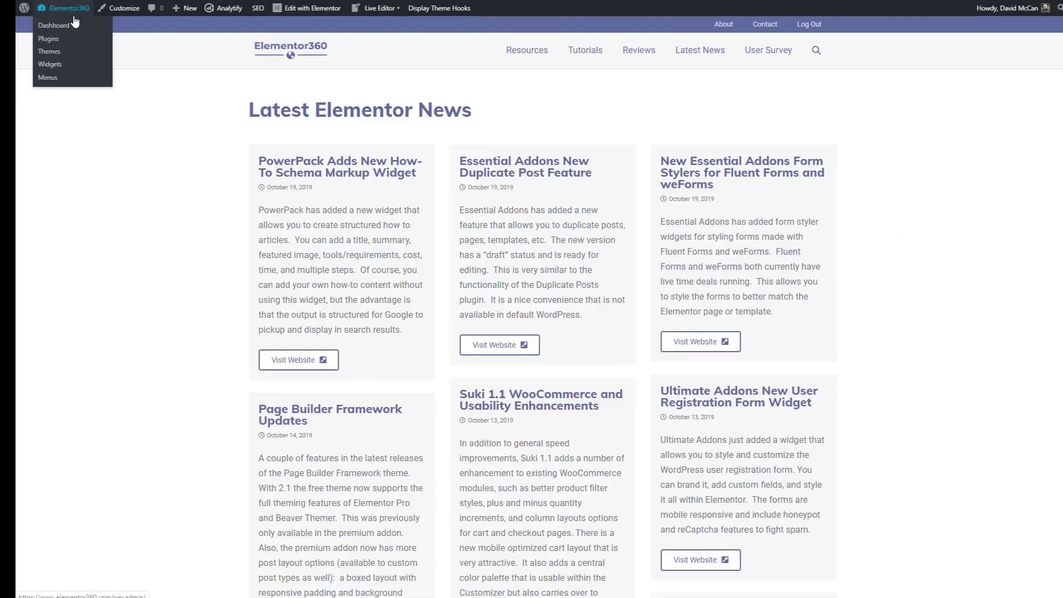
- Add a new smart filter titled 'News Filter' from the dashboard
click(75, 23)
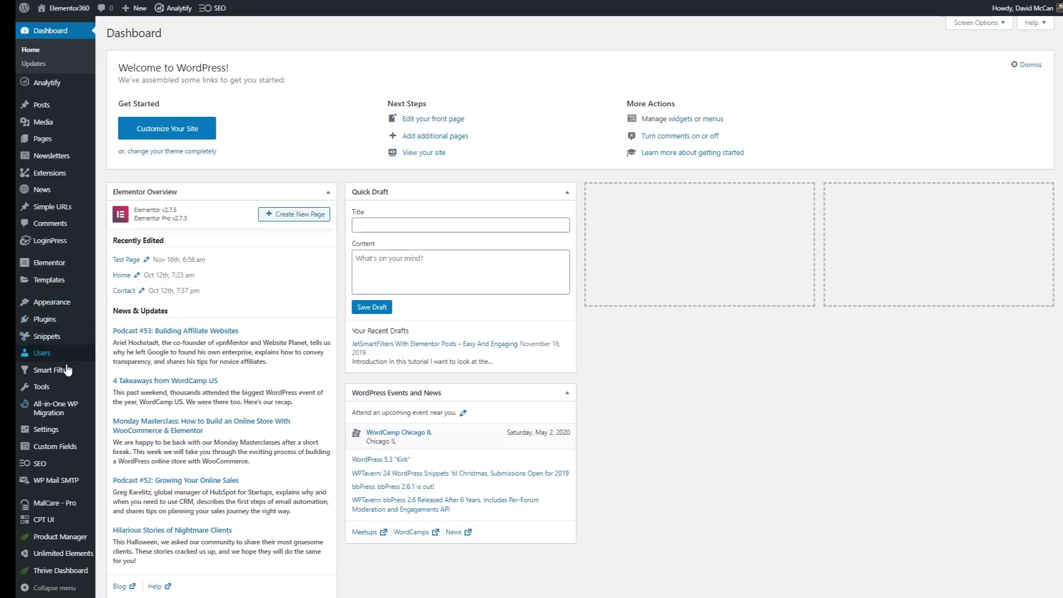
mouse_move(65, 372)
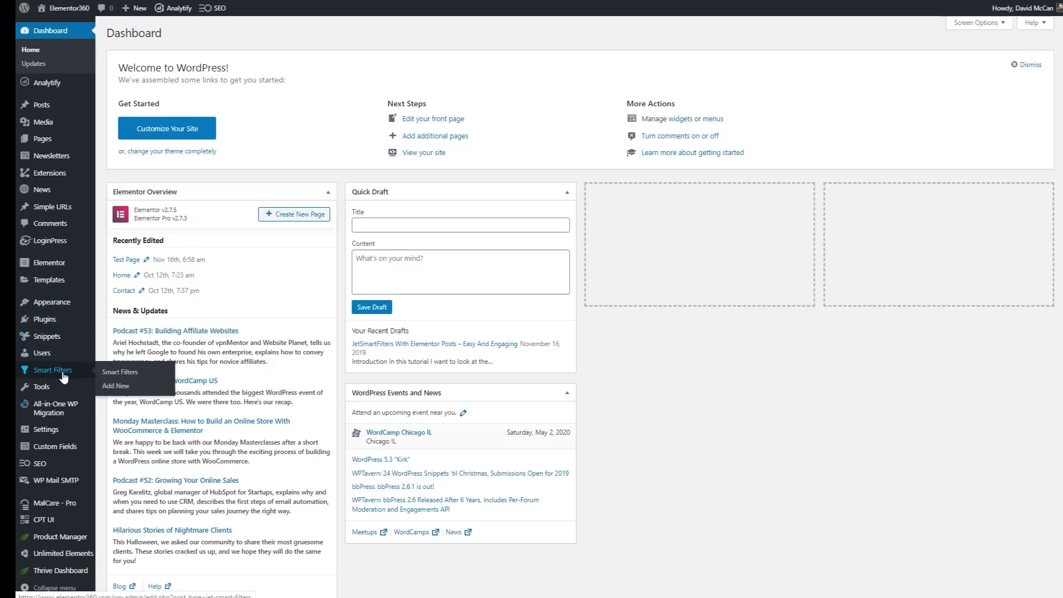
click(116, 387)
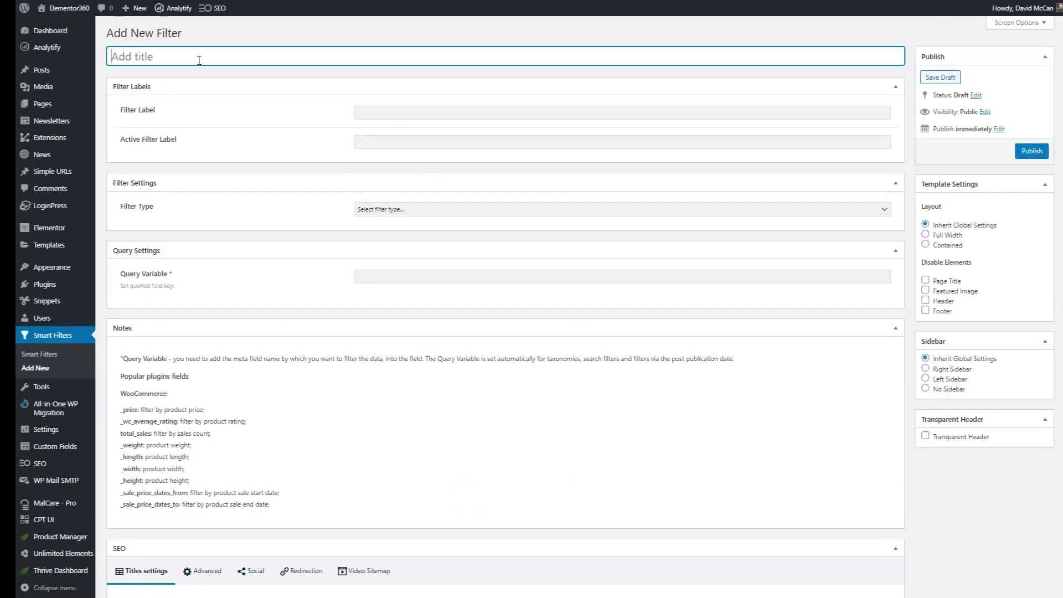
text(News Filter)
- Set the filter label to 'News Filter' and the active filter label to 'Selected'
click(430, 110)
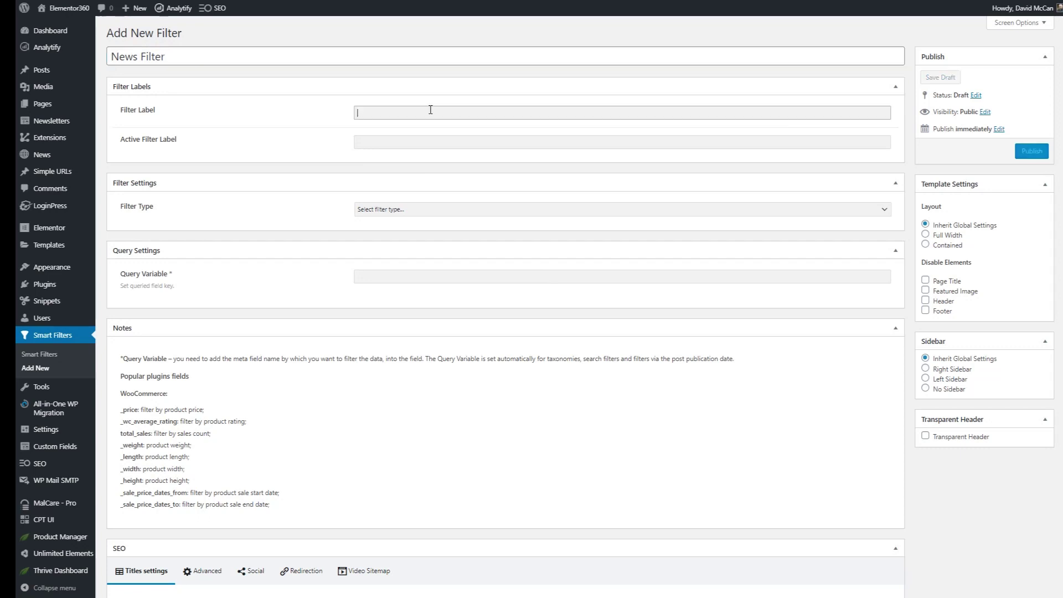
text(New)
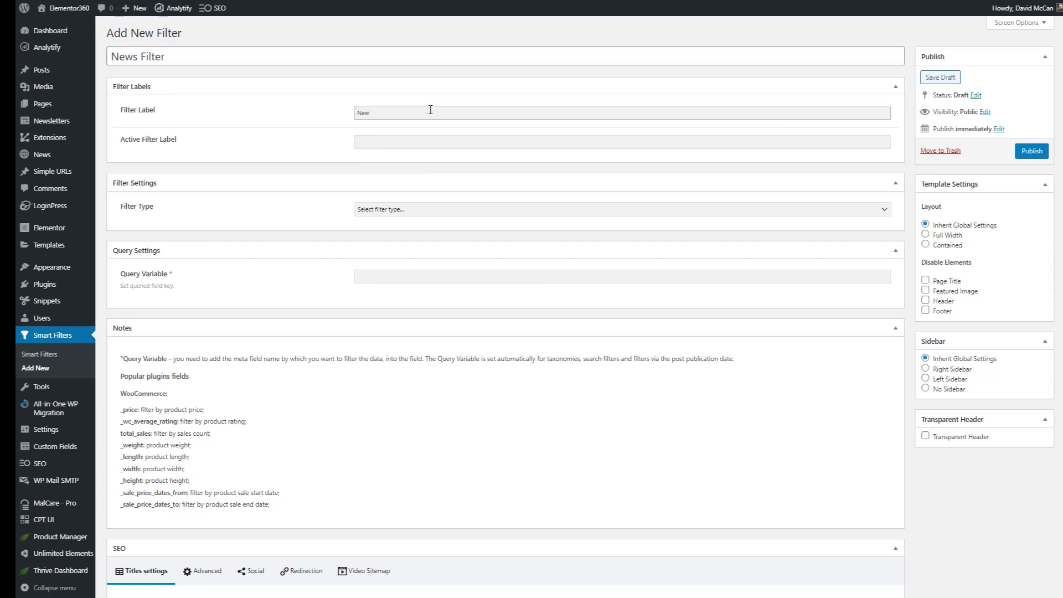
text(s Filter)
click(404, 140)
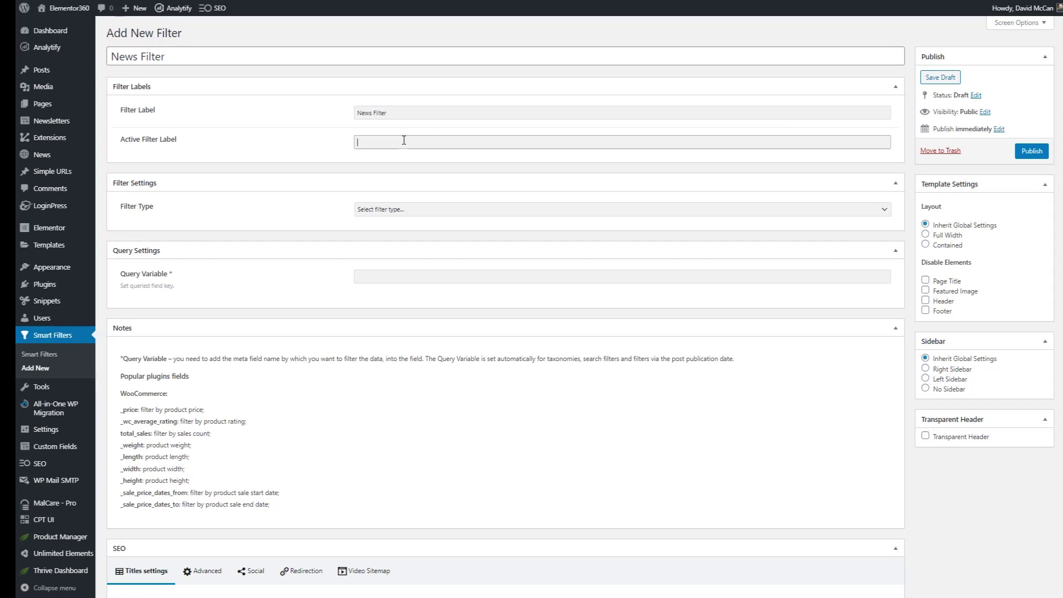
text(Selected)
click(444, 216)
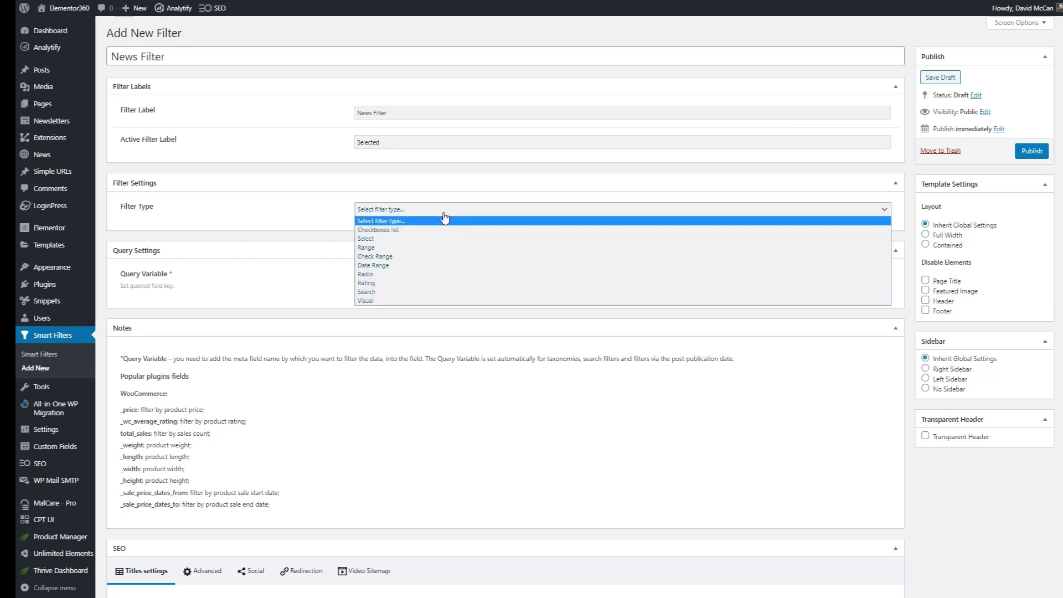
- Choose Checkboxes list as the News Filter's filter type
click(444, 217)
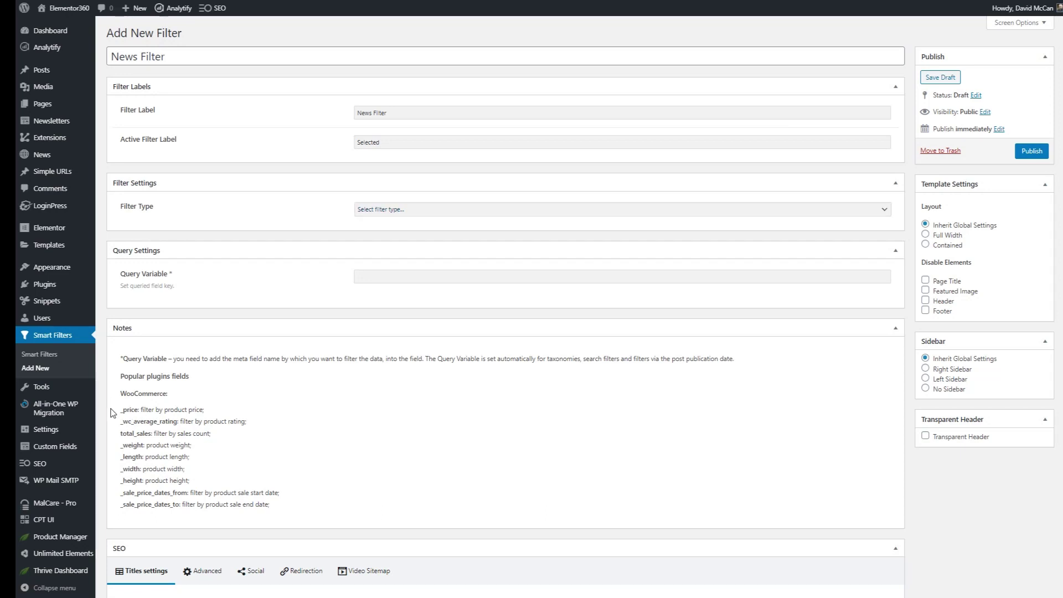
drag(113, 412, 218, 410)
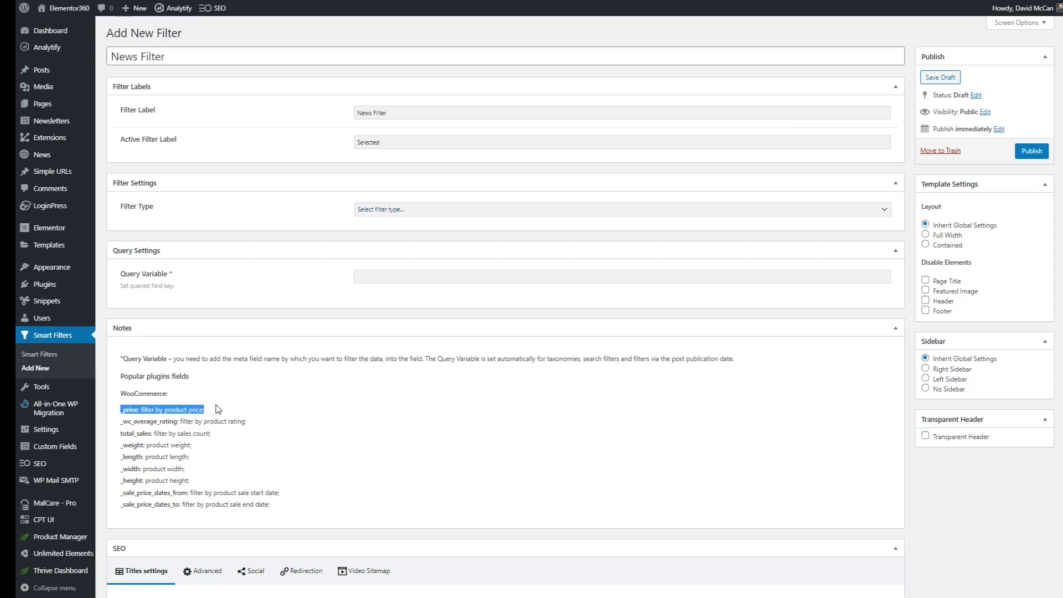
click(292, 403)
click(381, 209)
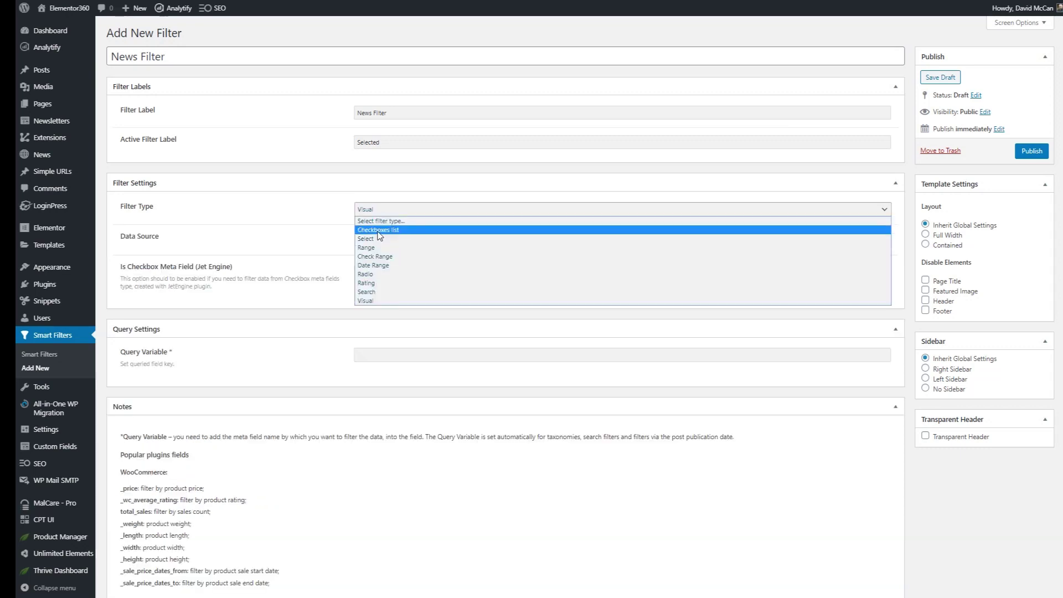
click(378, 231)
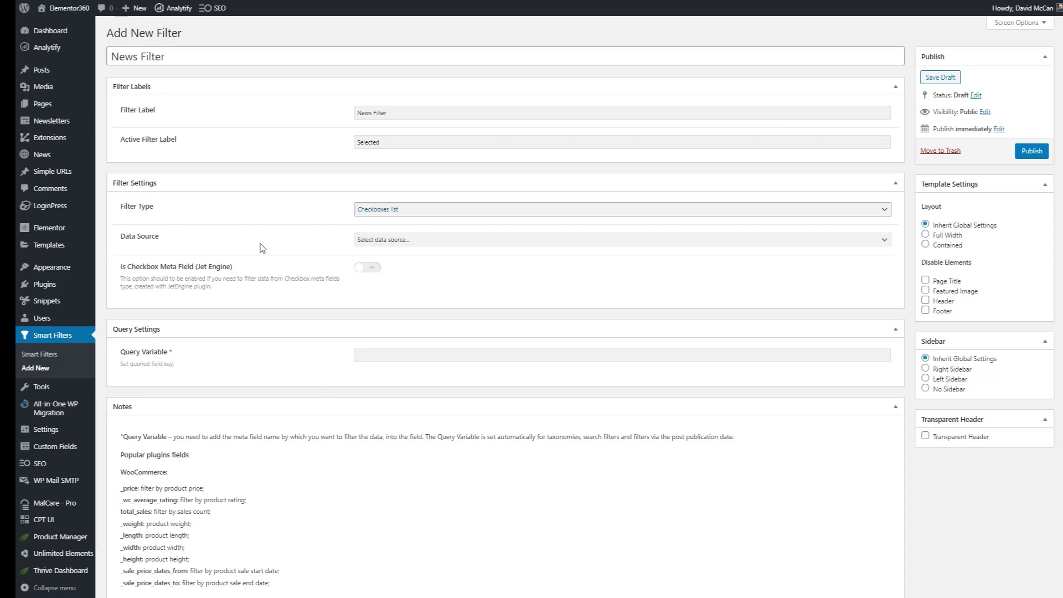
- Use Taxonomies as the data source with the Products taxonomy, then publish the filter
click(427, 241)
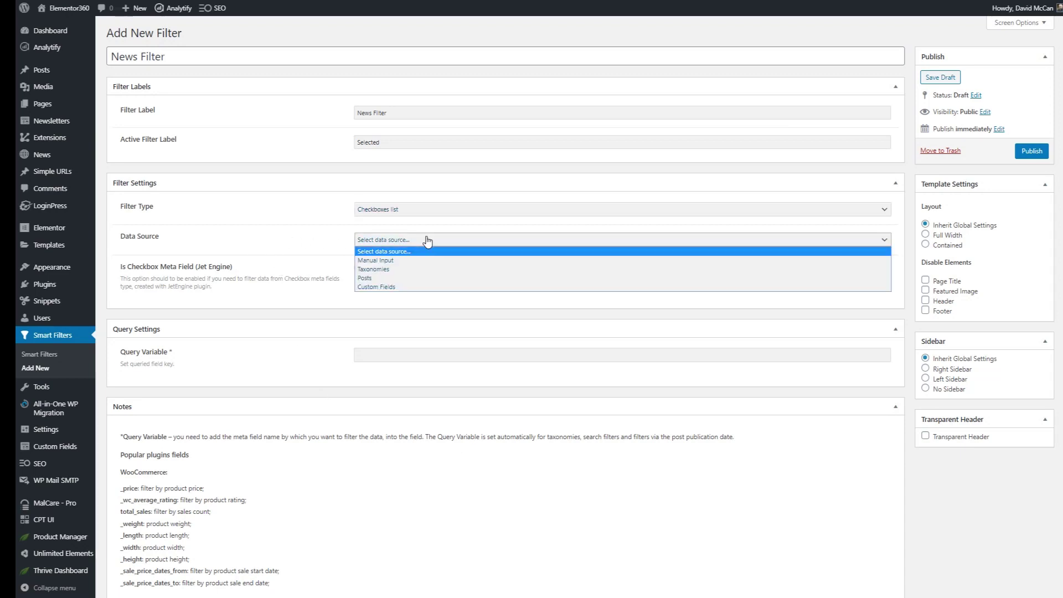
click(389, 269)
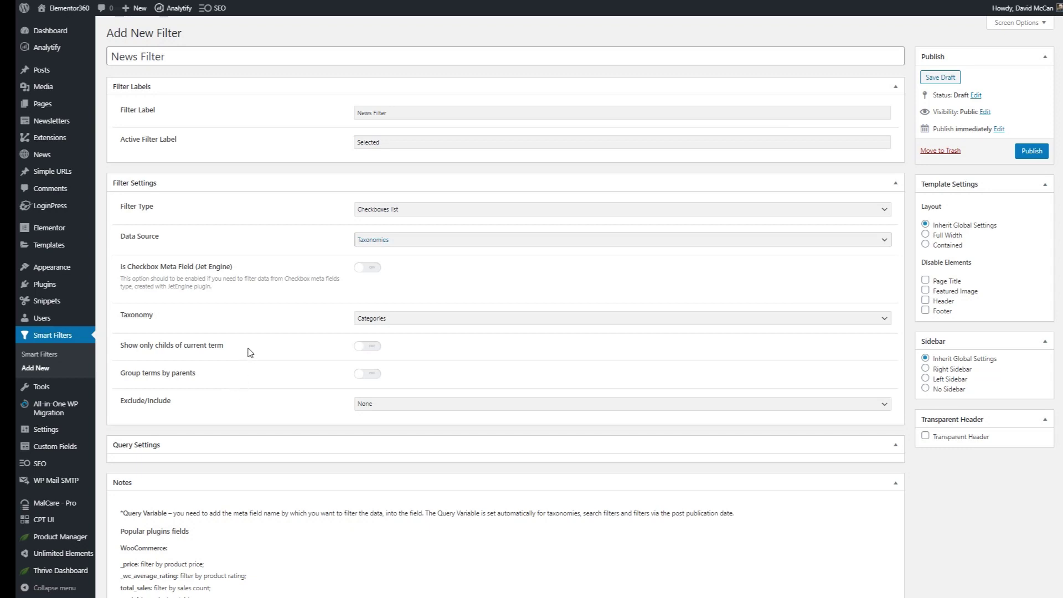
click(408, 321)
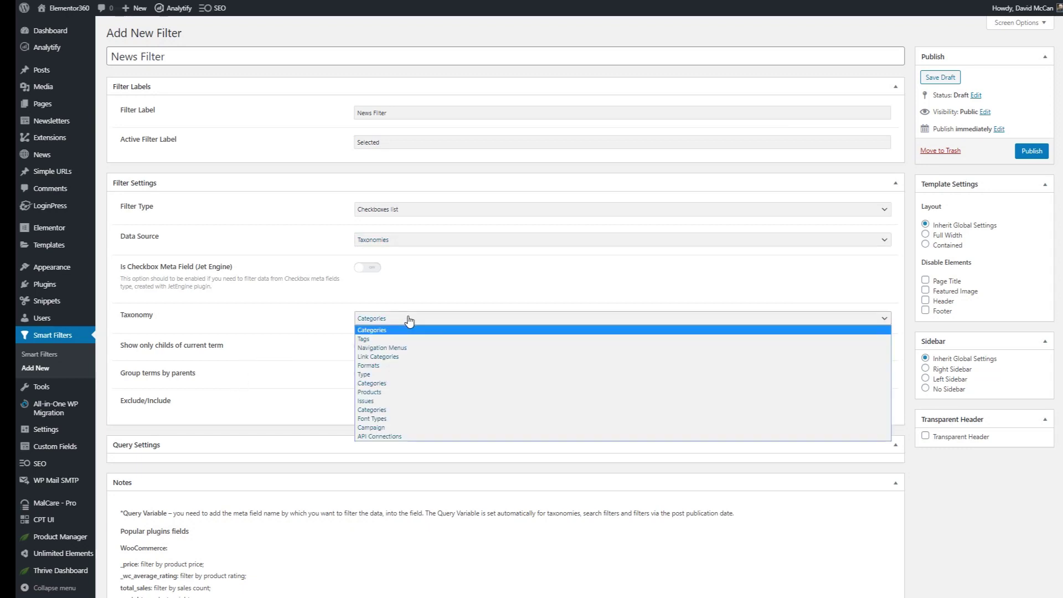
click(364, 393)
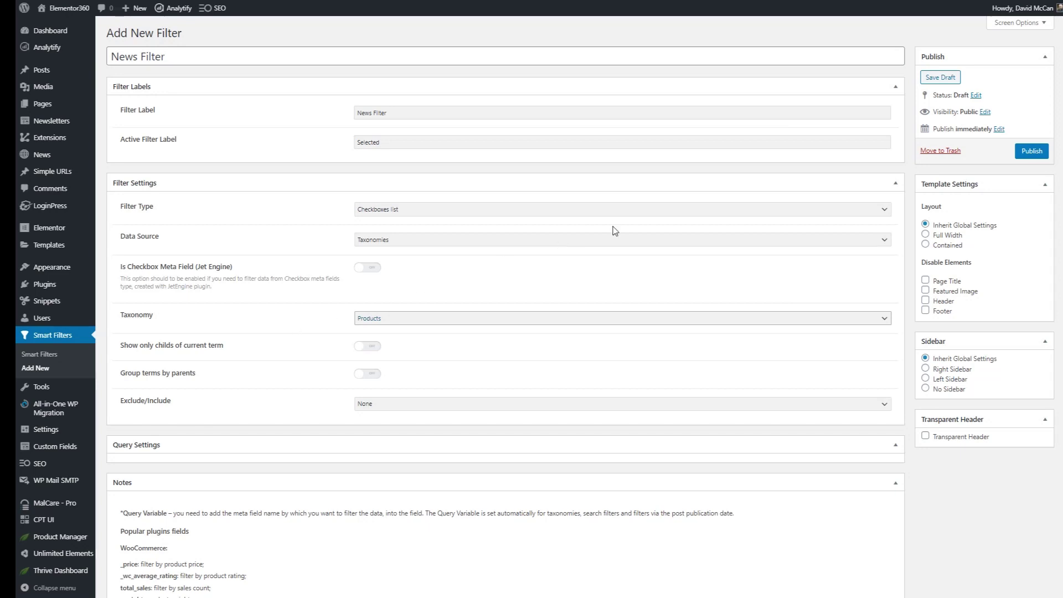
click(1021, 155)
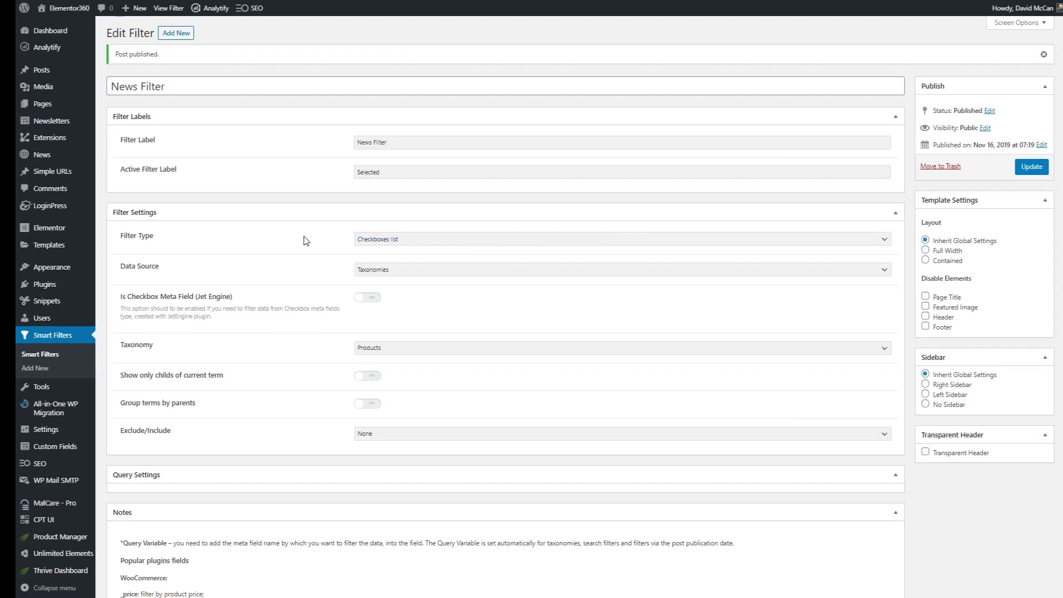
- Open the News Archive template from the Theme Builder in Elementor
mouse_move(77, 248)
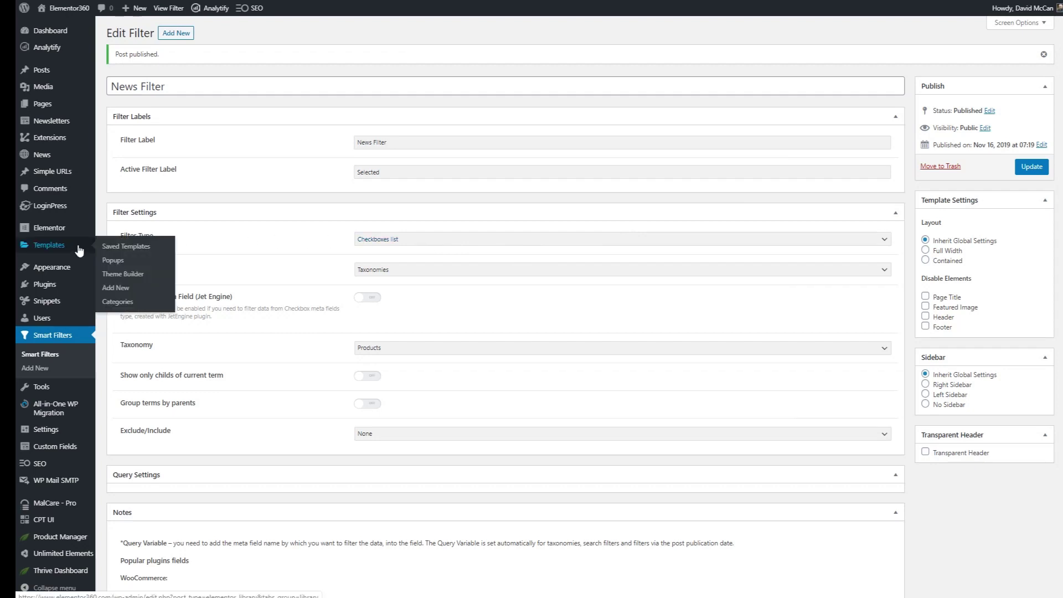
click(123, 275)
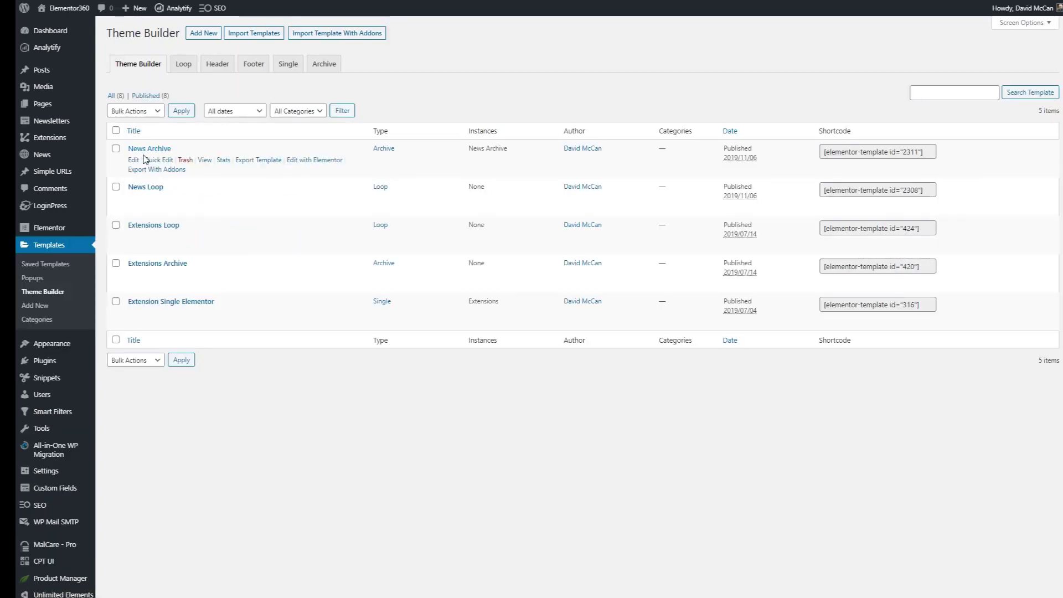
click(315, 160)
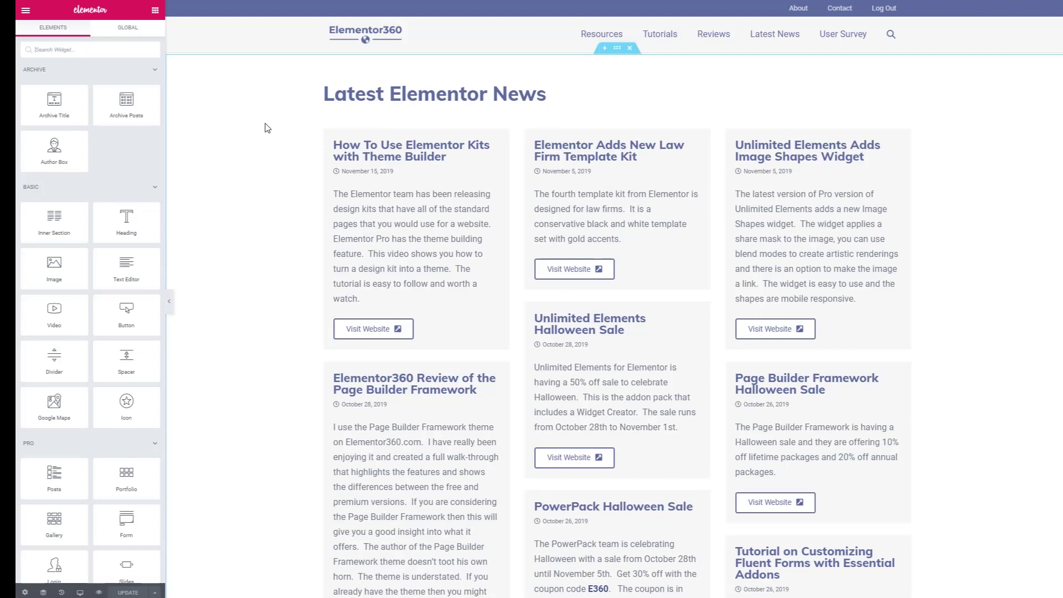
- Collapse the Archive, Basic, Pro, General, Ultimate Addons and Unlimited Elements widget groups
click(94, 69)
click(94, 94)
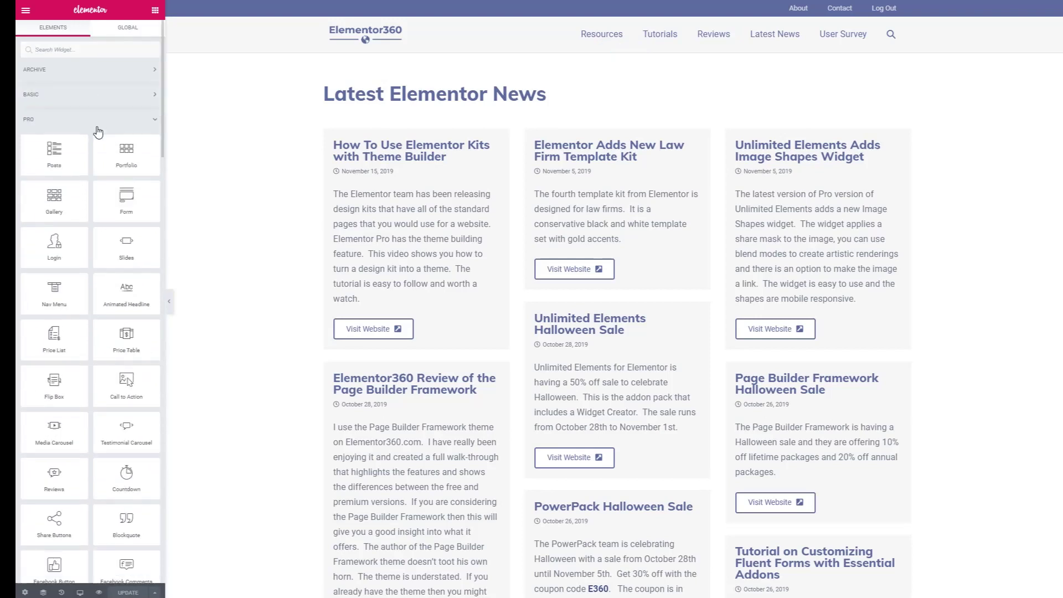
click(93, 125)
click(79, 145)
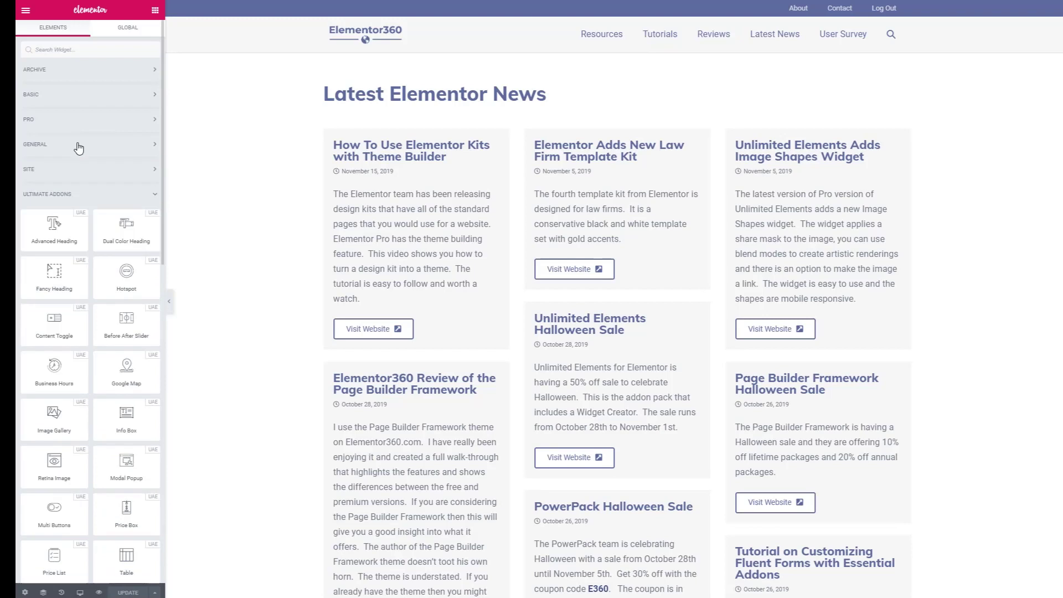
click(85, 195)
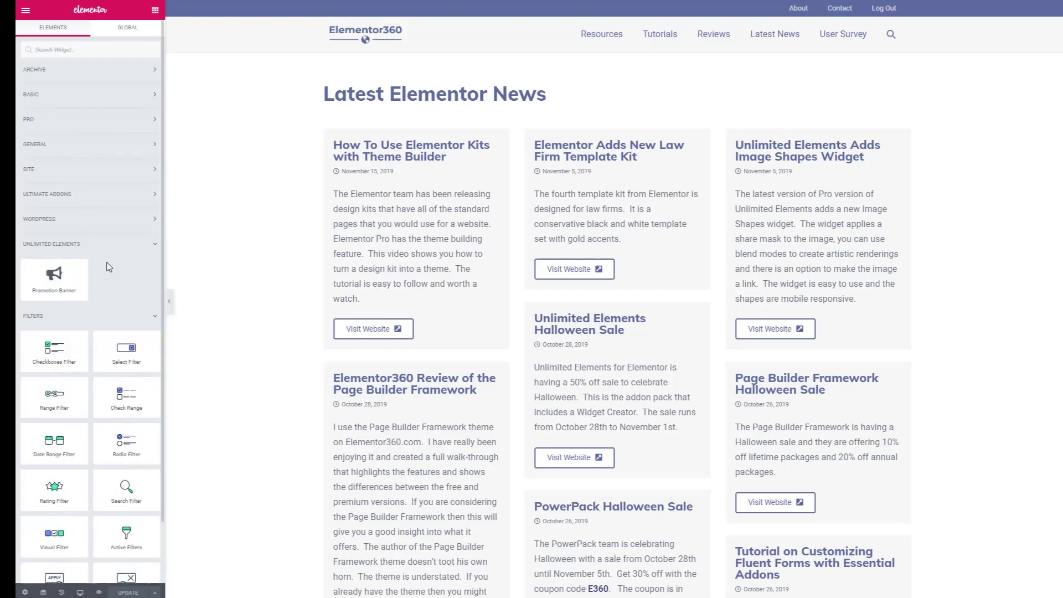
click(111, 243)
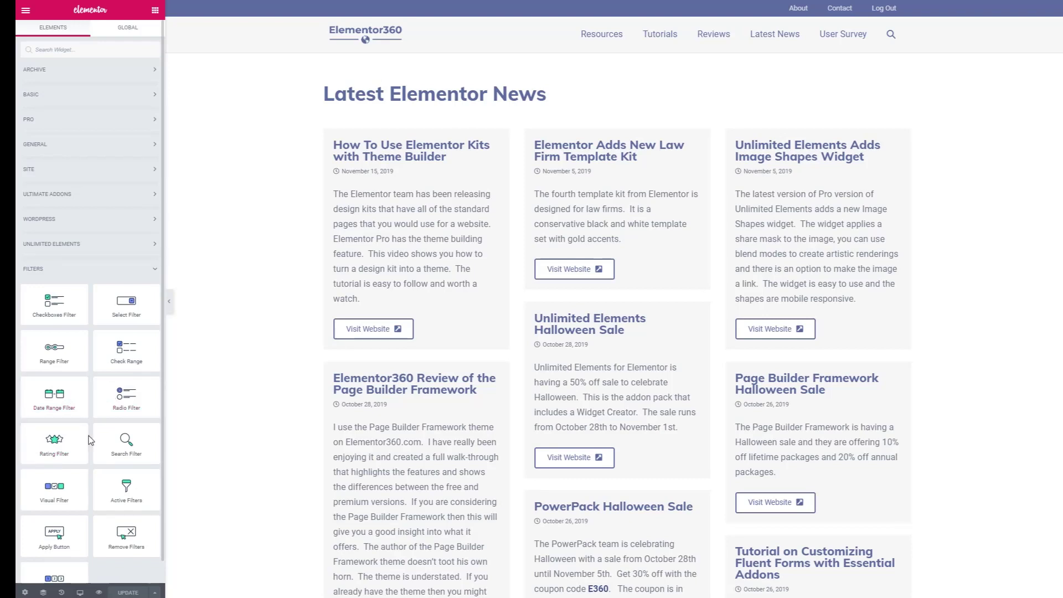
scroll(61, 470, down, 1)
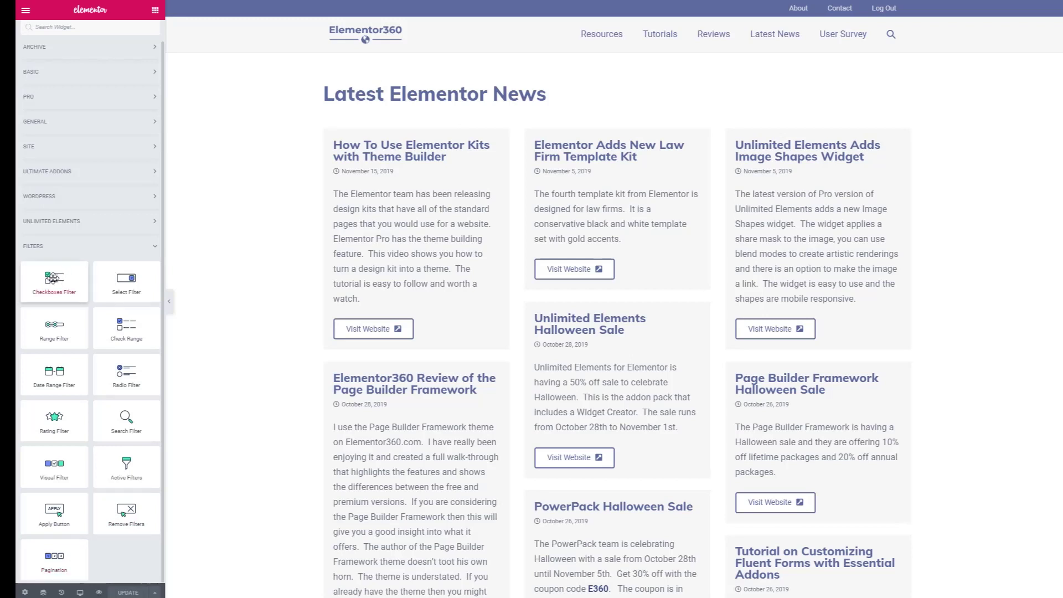
- Place a Checkboxes Filter widget under the heading and select News Filter
drag(51, 281, 415, 118)
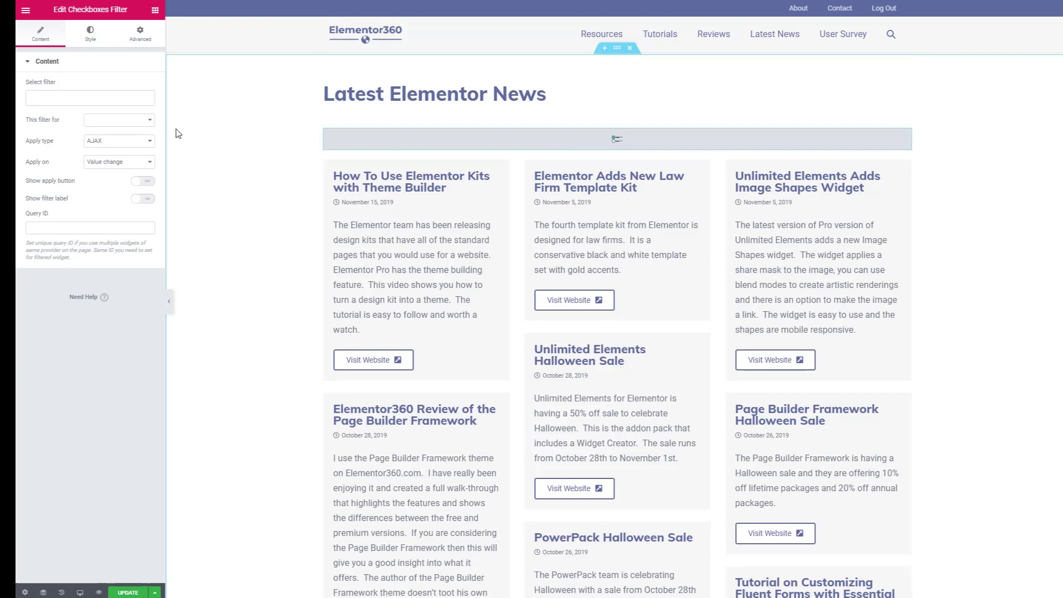
click(63, 96)
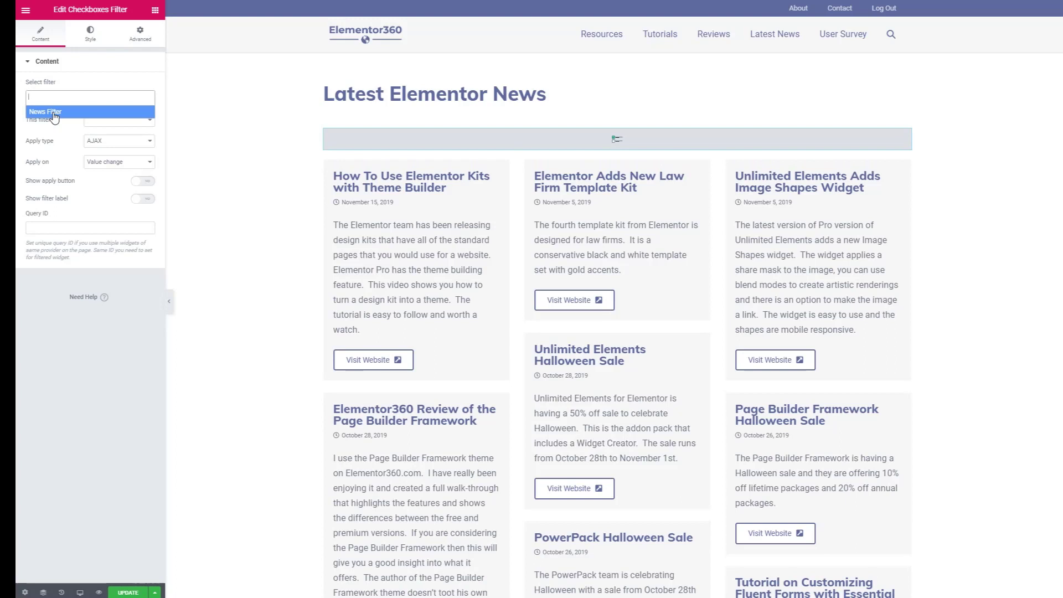
click(54, 114)
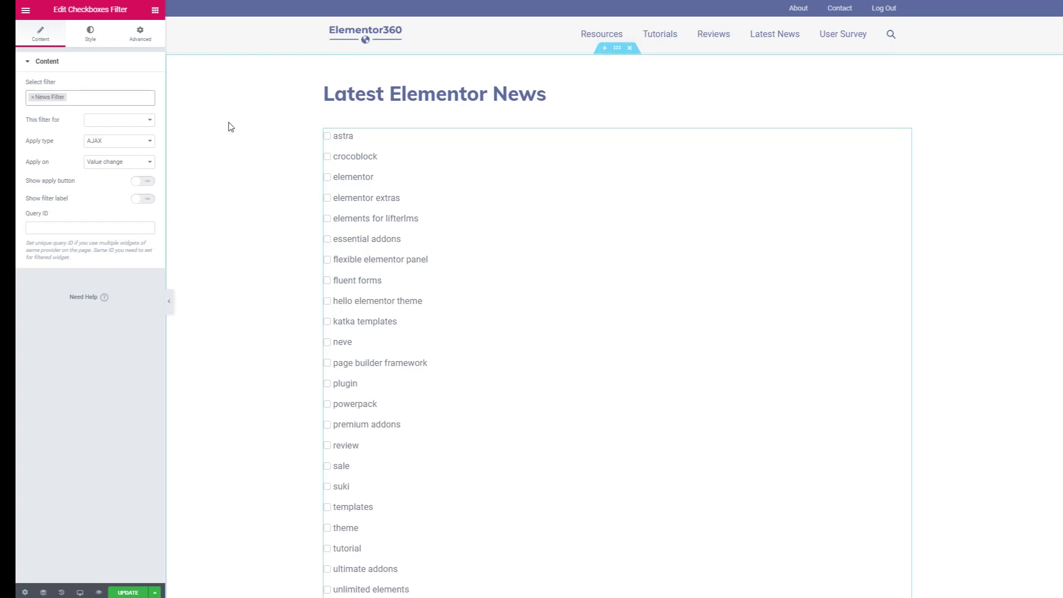
- Target the filter at Elementor Pro Posts and copy the jet-smart-filters query ID
click(119, 120)
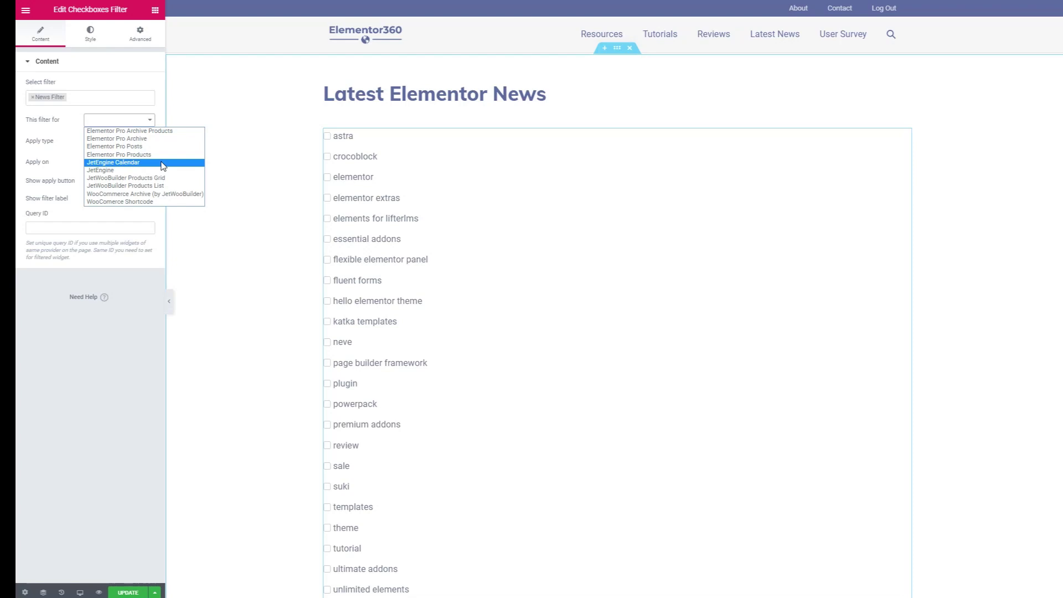
click(151, 147)
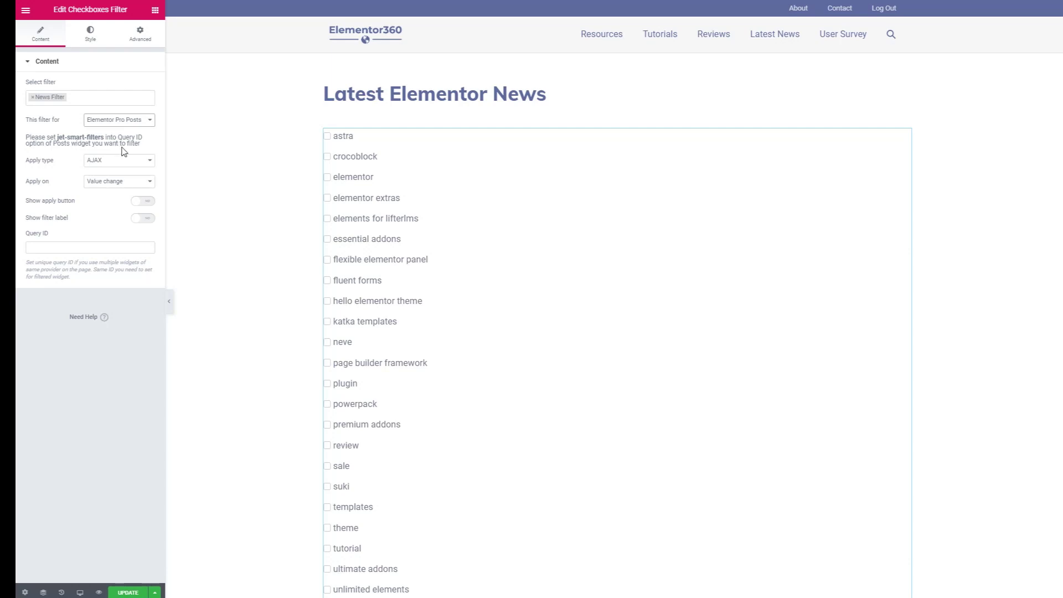
scroll(206, 124, down, 5)
drag(104, 138, 57, 137)
key(ctrl+c)
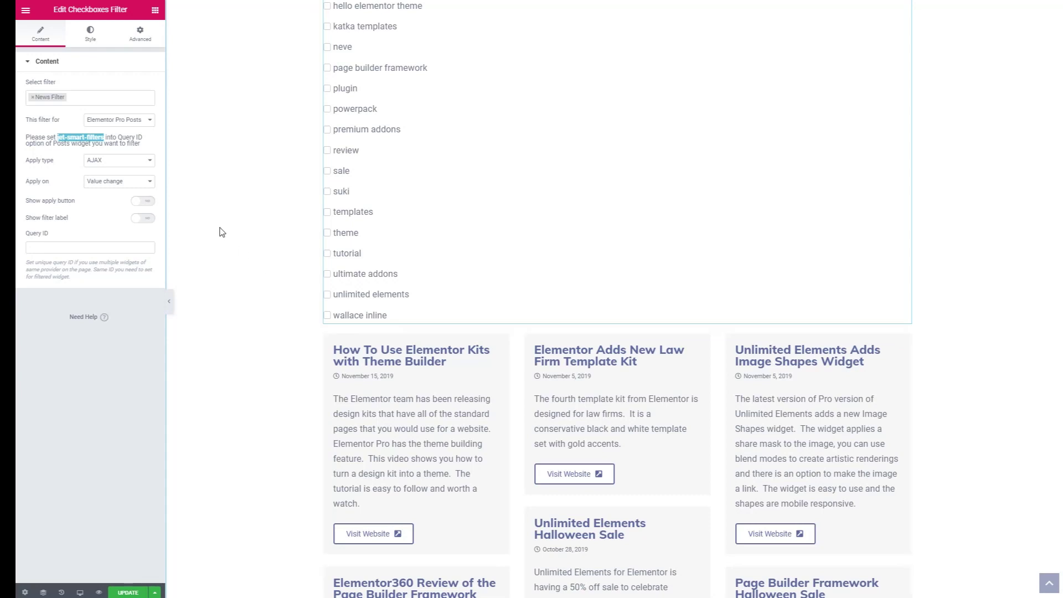
click(484, 401)
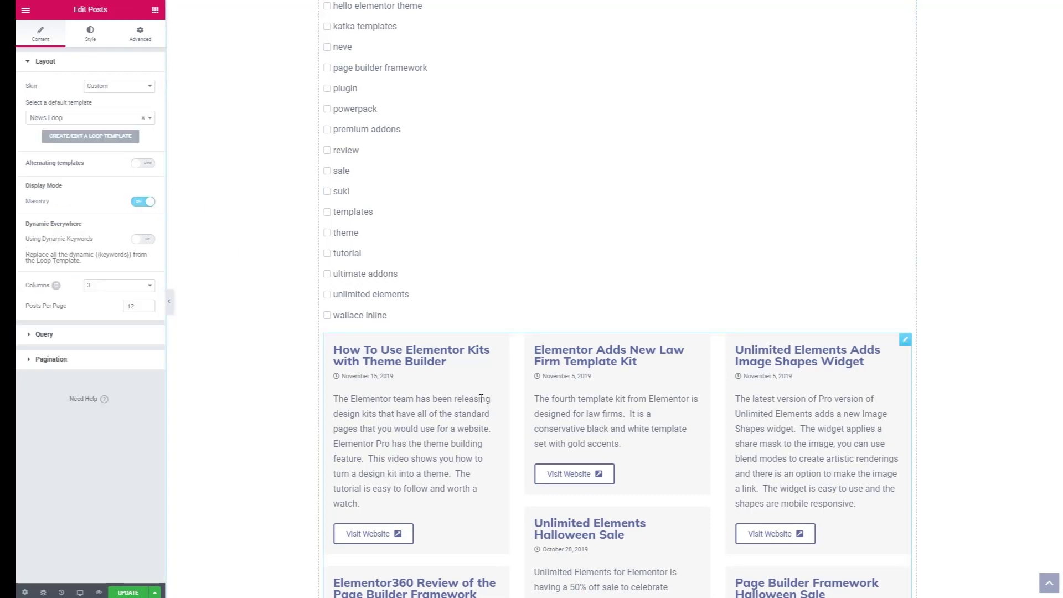
- Paste jet-smart-filters into the Posts widget's Query ID field
click(46, 337)
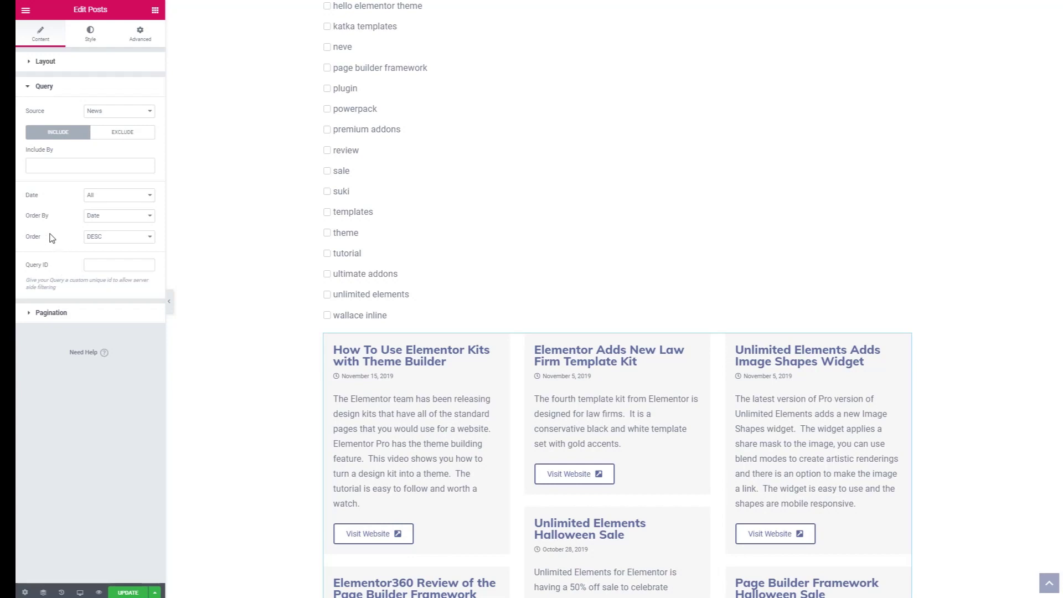
click(93, 263)
key(ctrl+v)
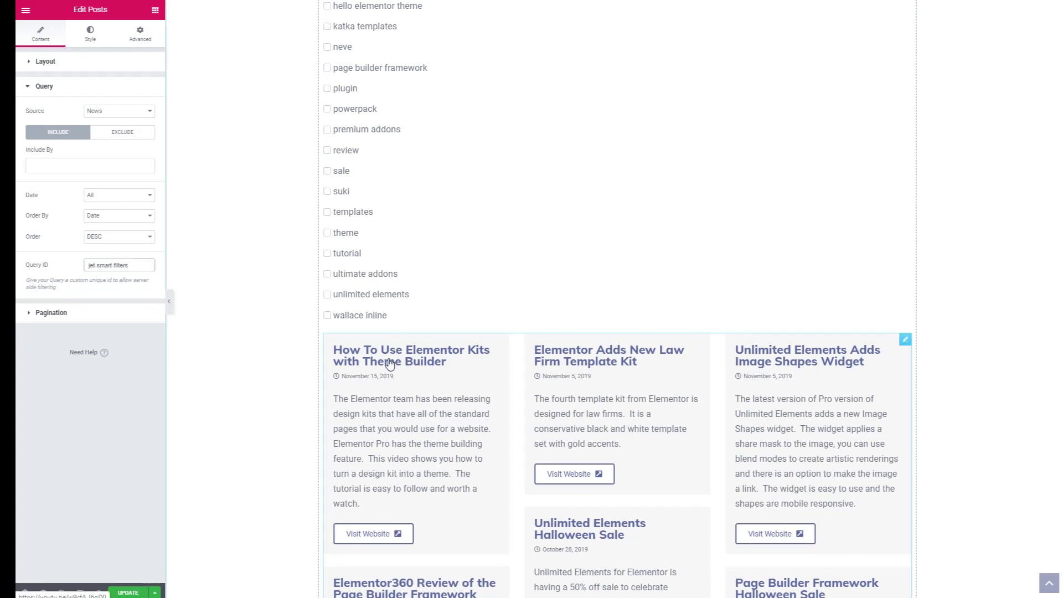
scroll(286, 578, up, 4)
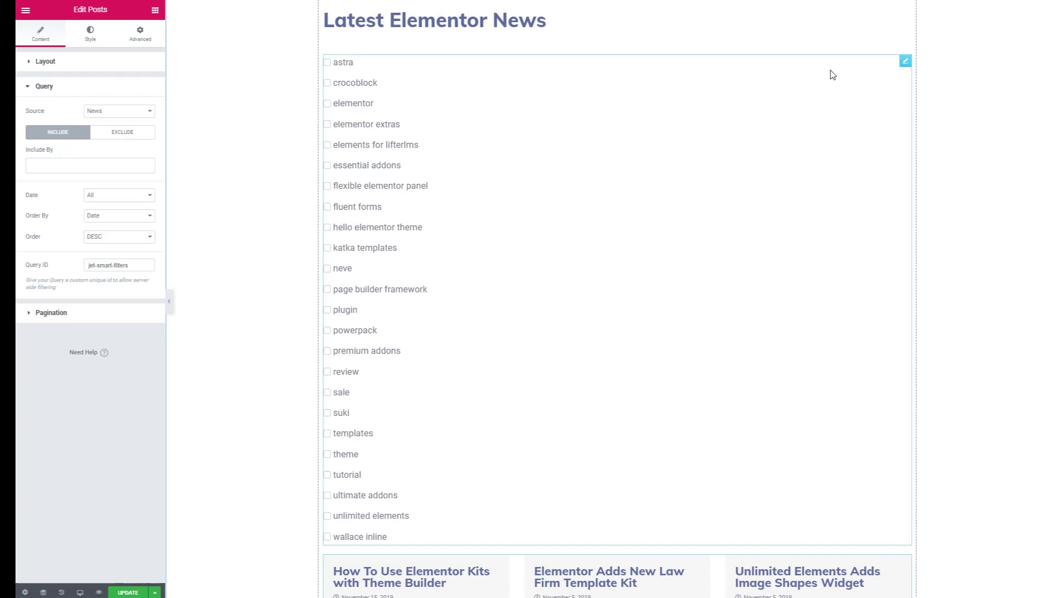
- Set the checkboxes filter position to Line with a horizontal offset of 23
right_click(906, 64)
click(934, 71)
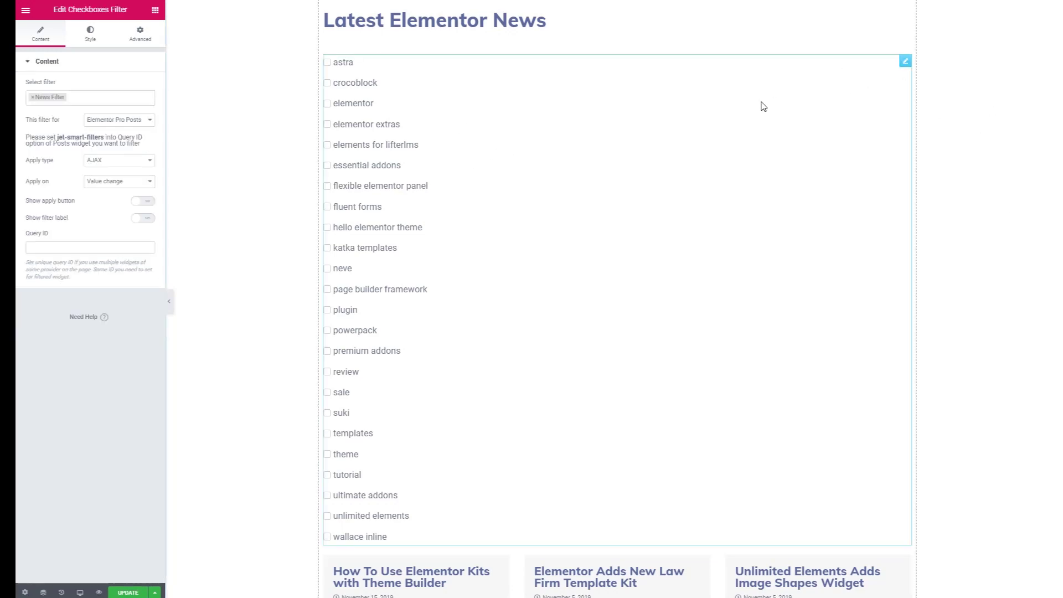
click(91, 34)
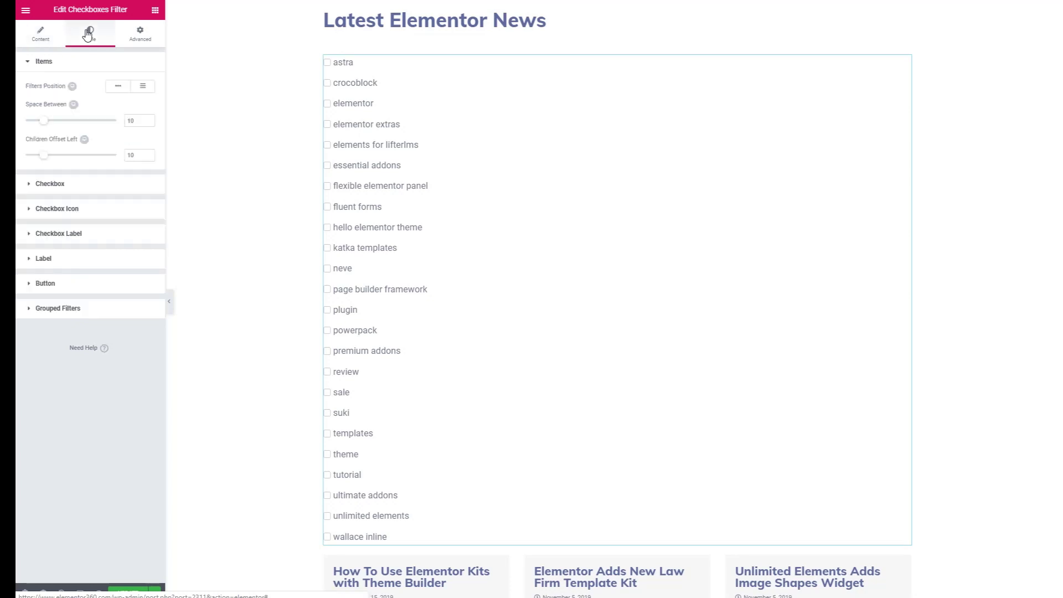
click(119, 88)
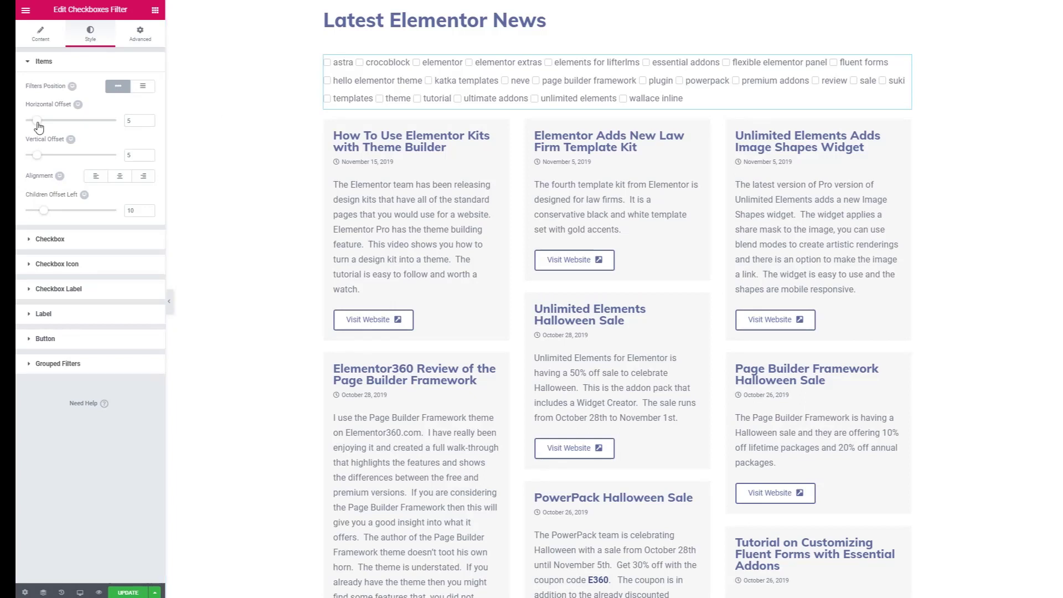
drag(38, 126, 78, 125)
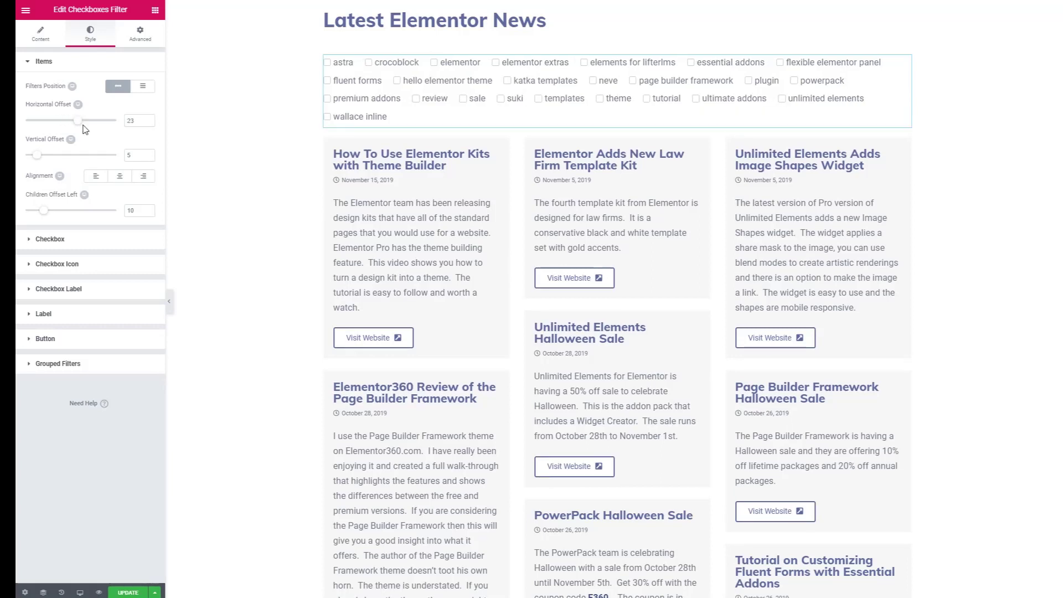
- Give the checkbox labels a left offset of 8
click(58, 288)
drag(39, 196, 48, 196)
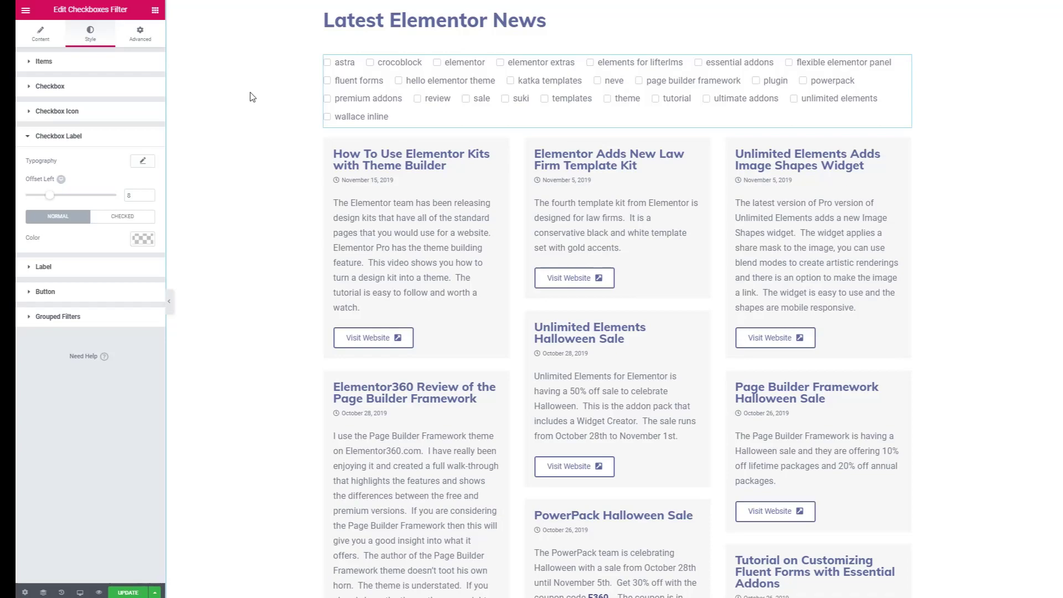
scroll(251, 97, down, 12)
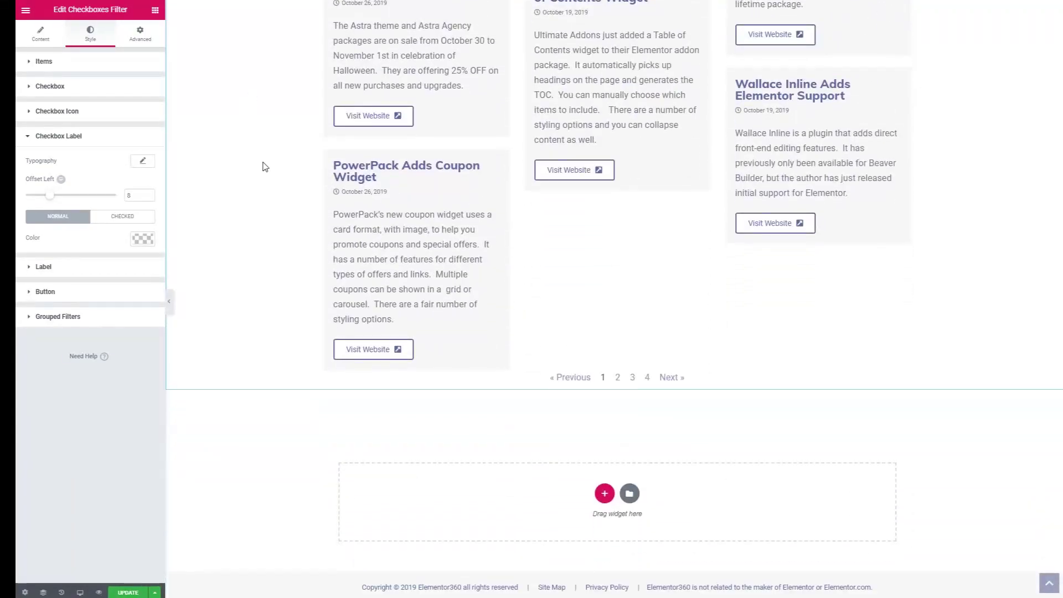
- Set the news Posts grid's Pagination option to None so no page links show
scroll(265, 167, up, 12)
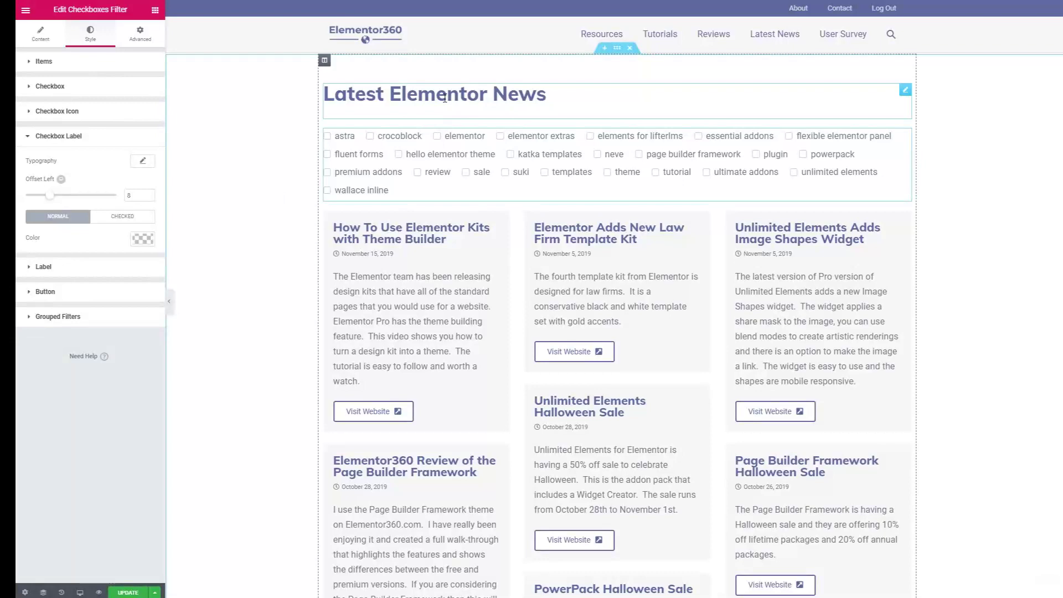
scroll(513, 533, down, 10)
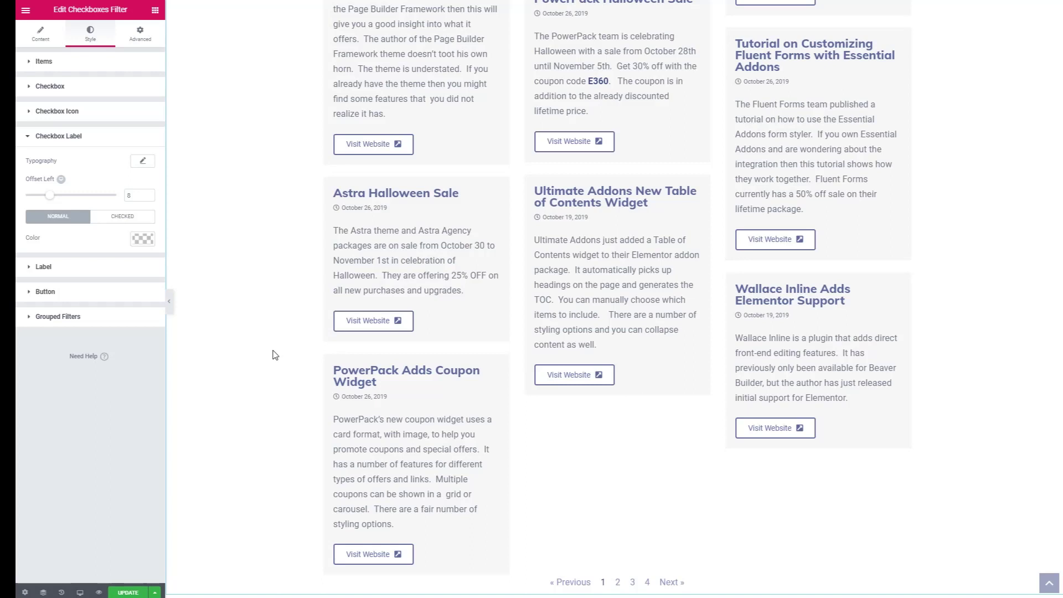
click(625, 529)
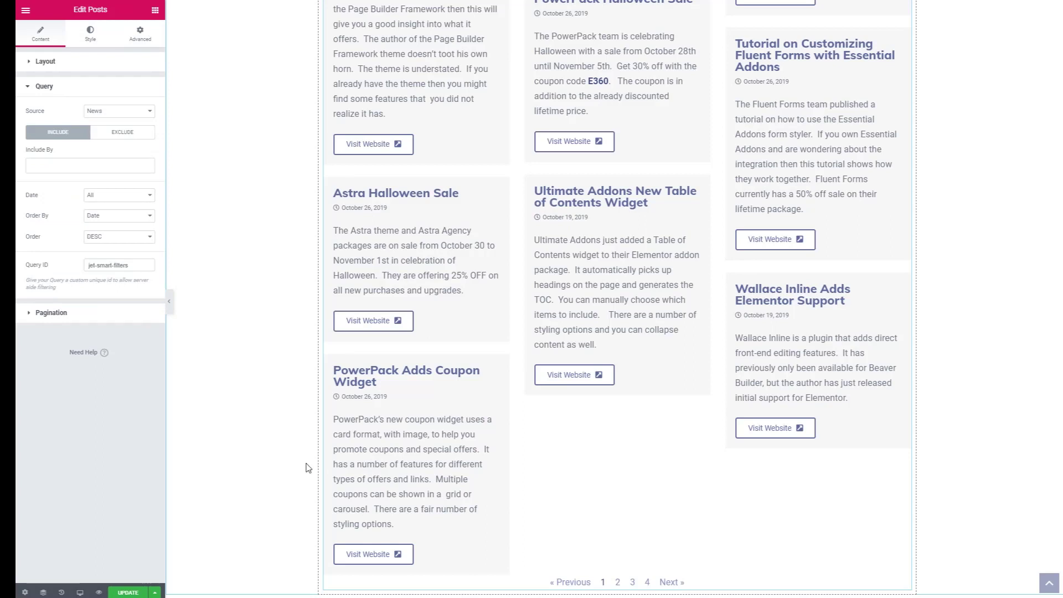
click(32, 314)
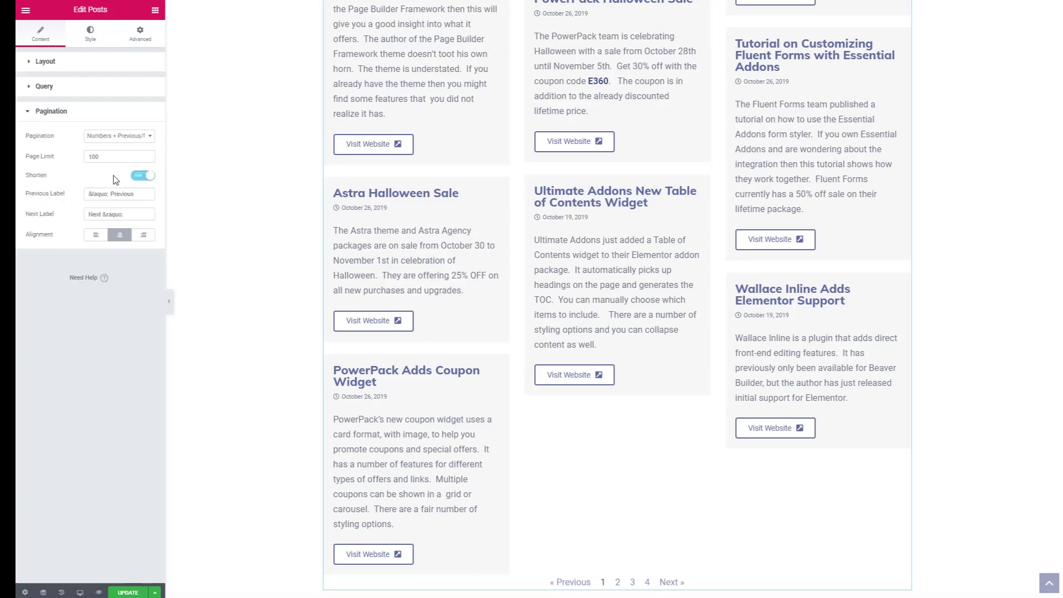
click(118, 136)
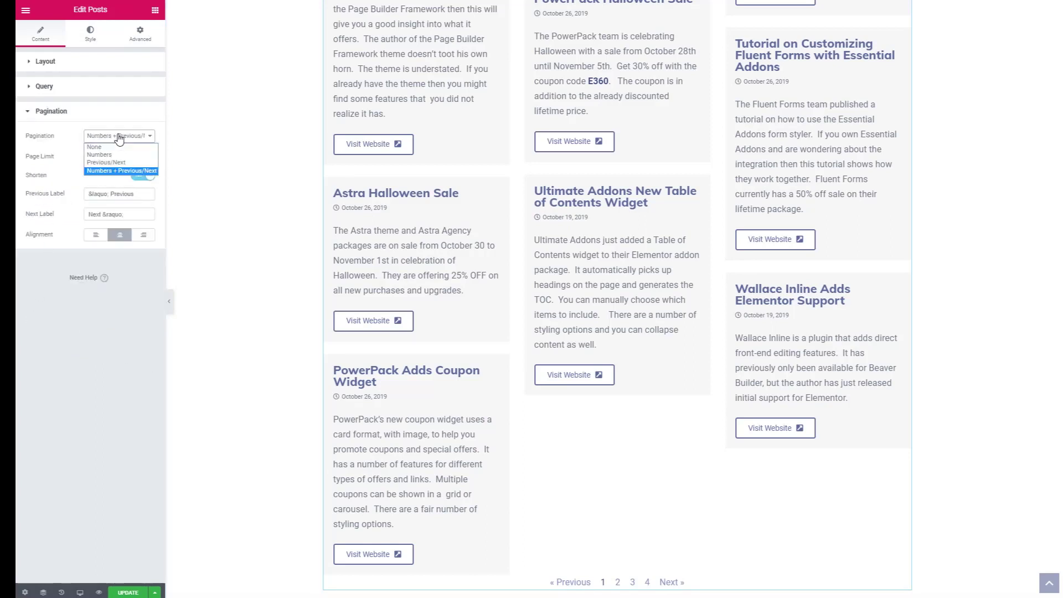
click(100, 148)
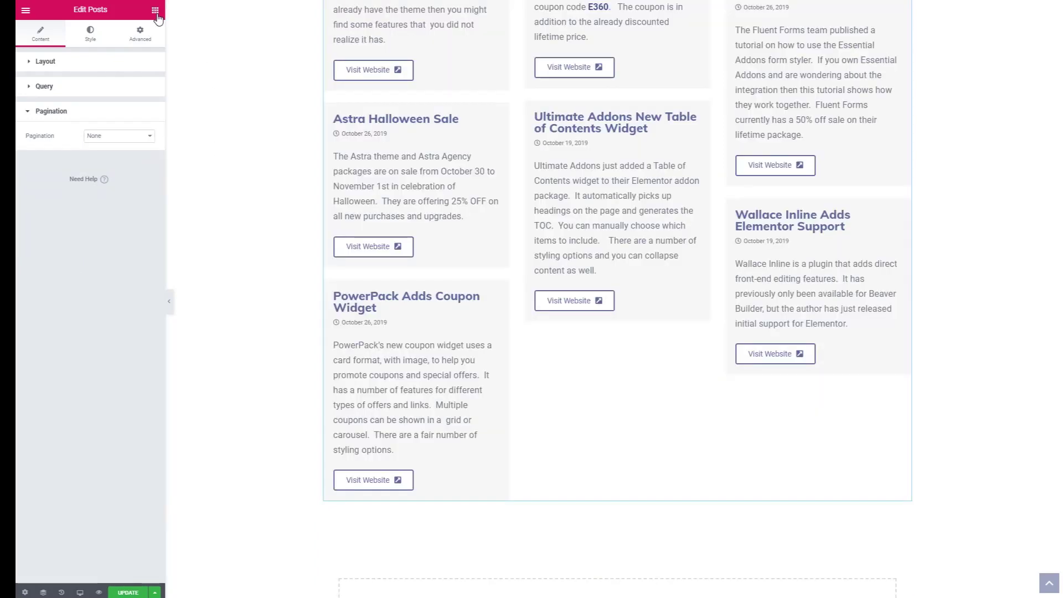
click(156, 10)
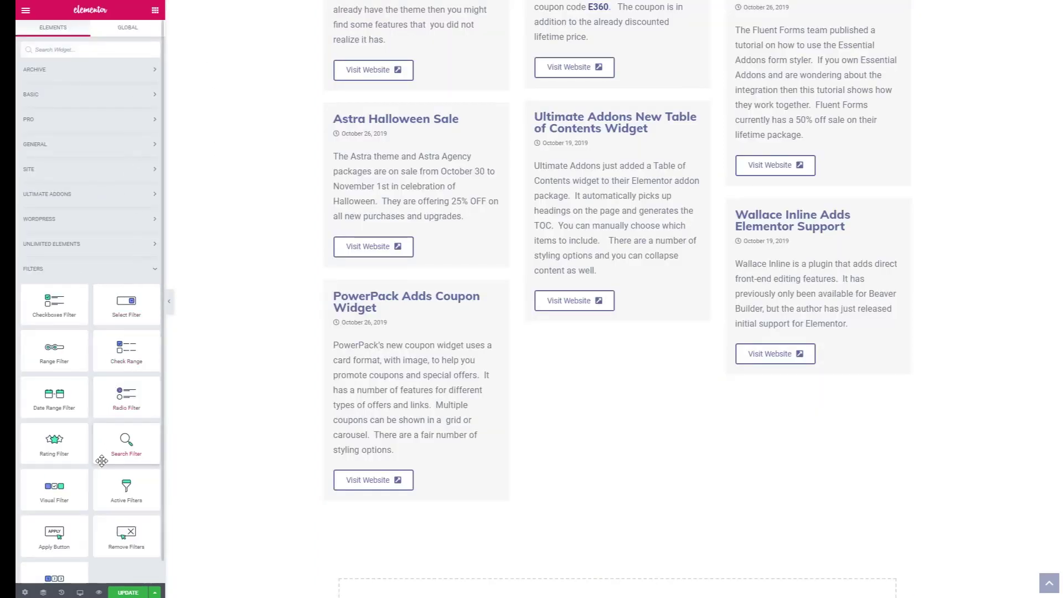
- Place a JetSmartFilters Pagination widget below the news grid with items center offset 5
scroll(102, 461, down, 1)
drag(55, 556, 580, 530)
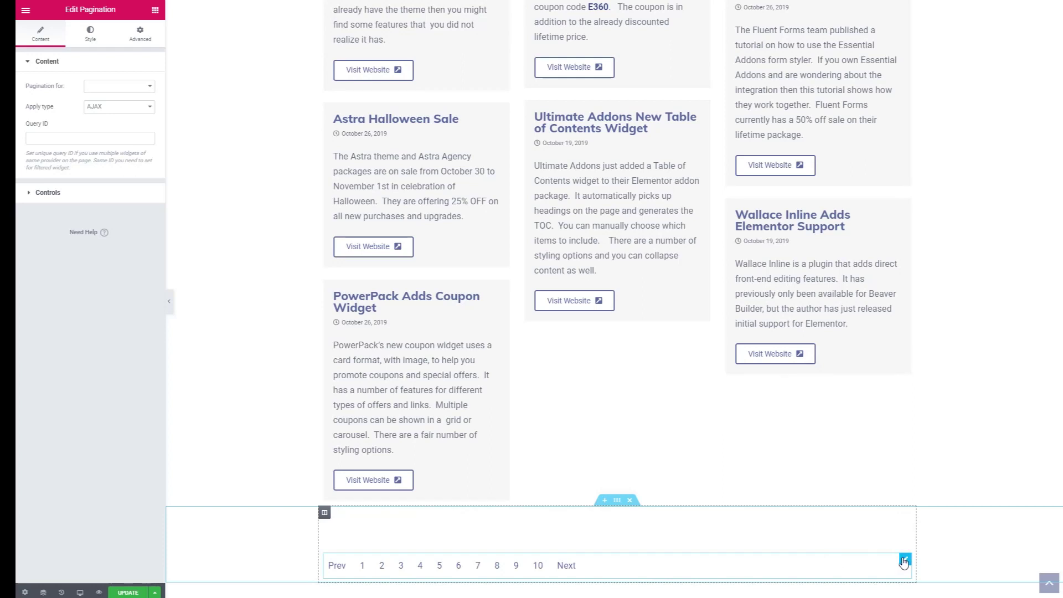
drag(900, 562, 882, 518)
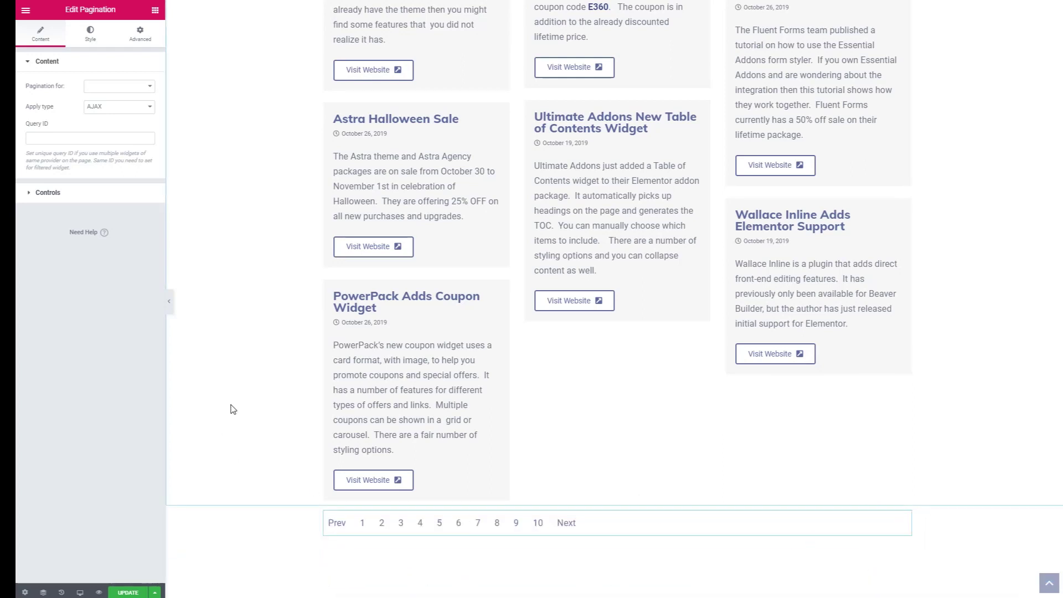
click(32, 193)
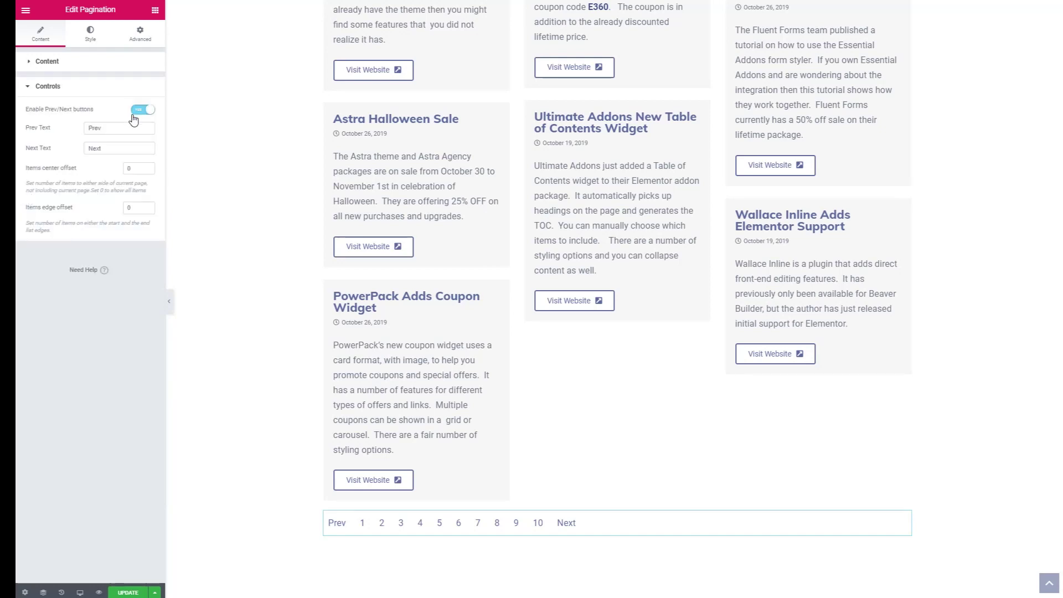
click(127, 168)
text(5)
- Center the pagination items and give them a light grey #e8e8e8 background
click(89, 32)
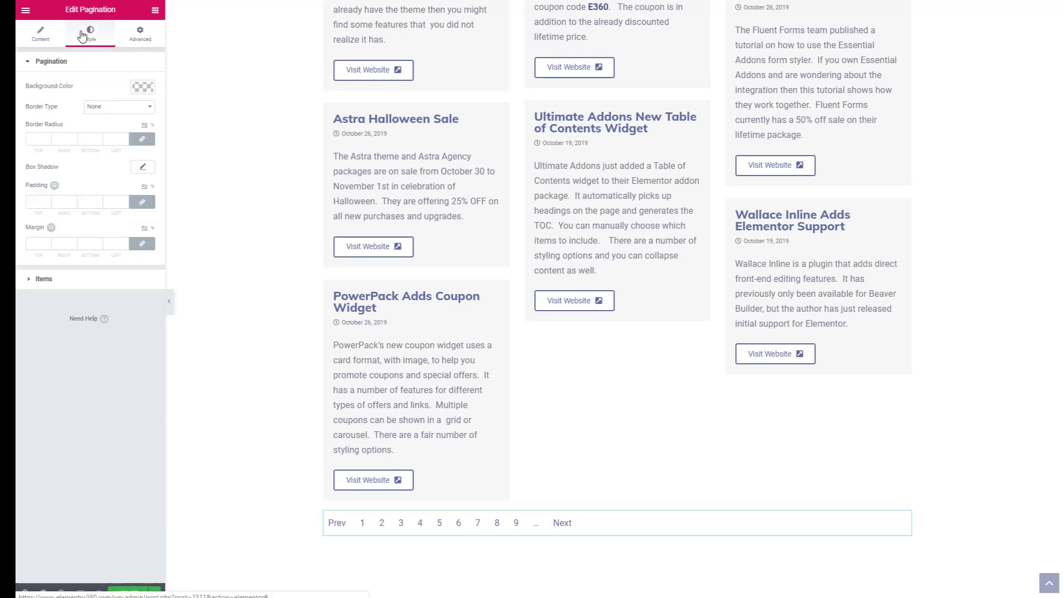
click(49, 281)
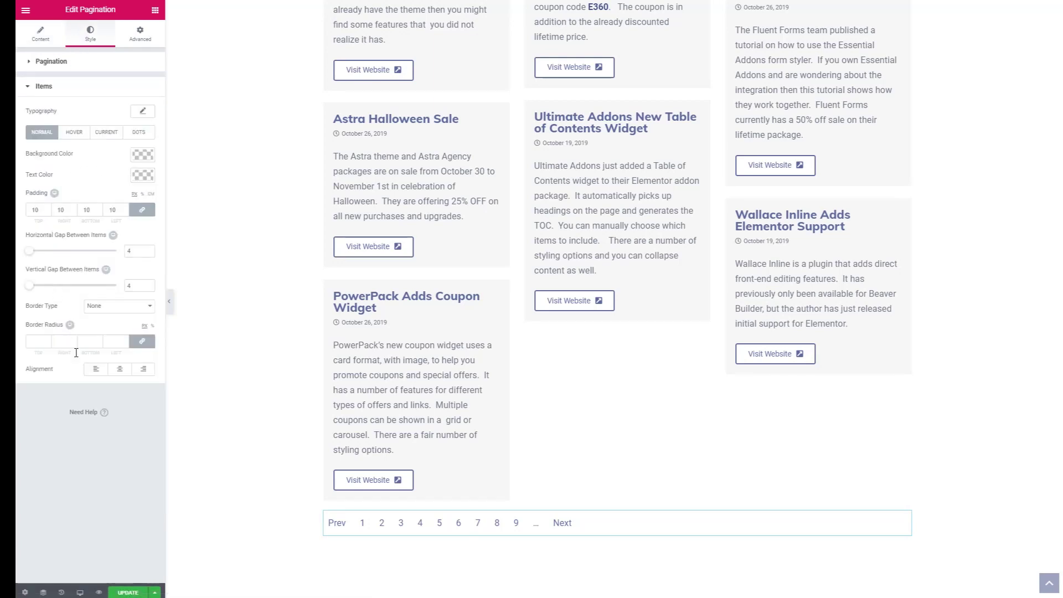
click(120, 371)
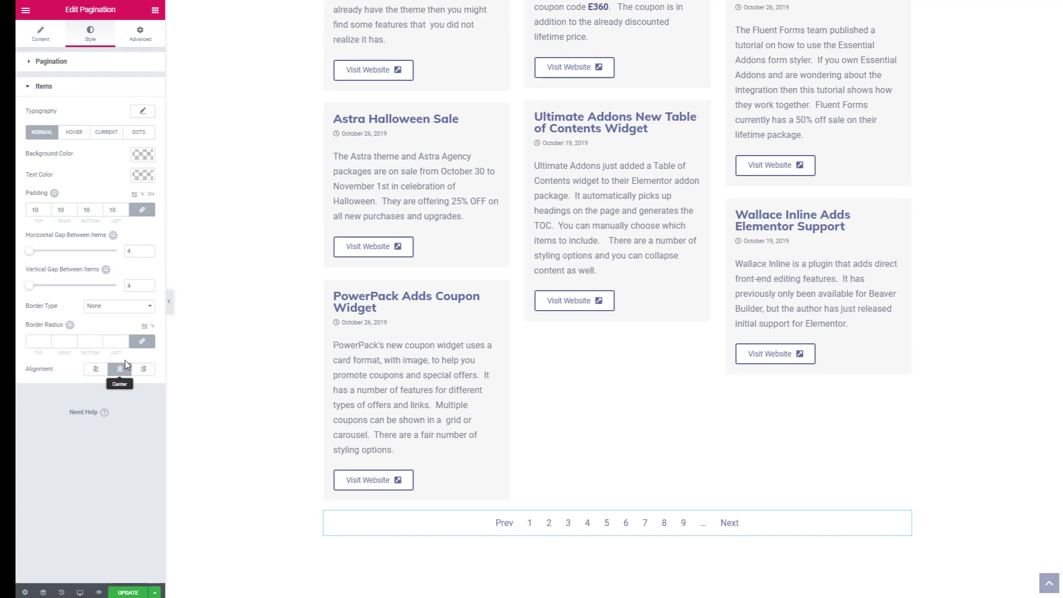
click(142, 154)
click(100, 280)
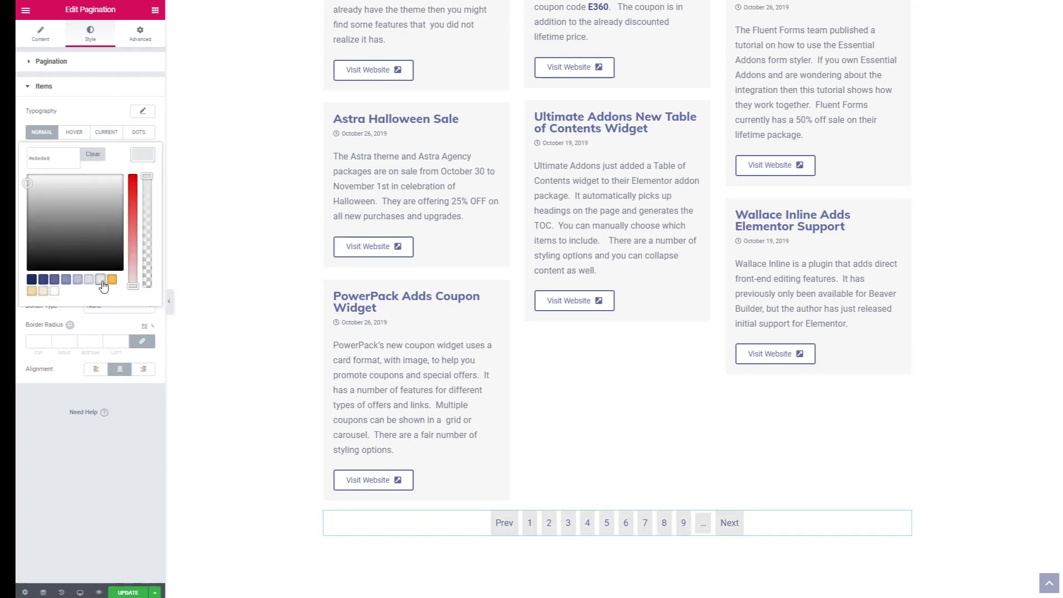
click(94, 94)
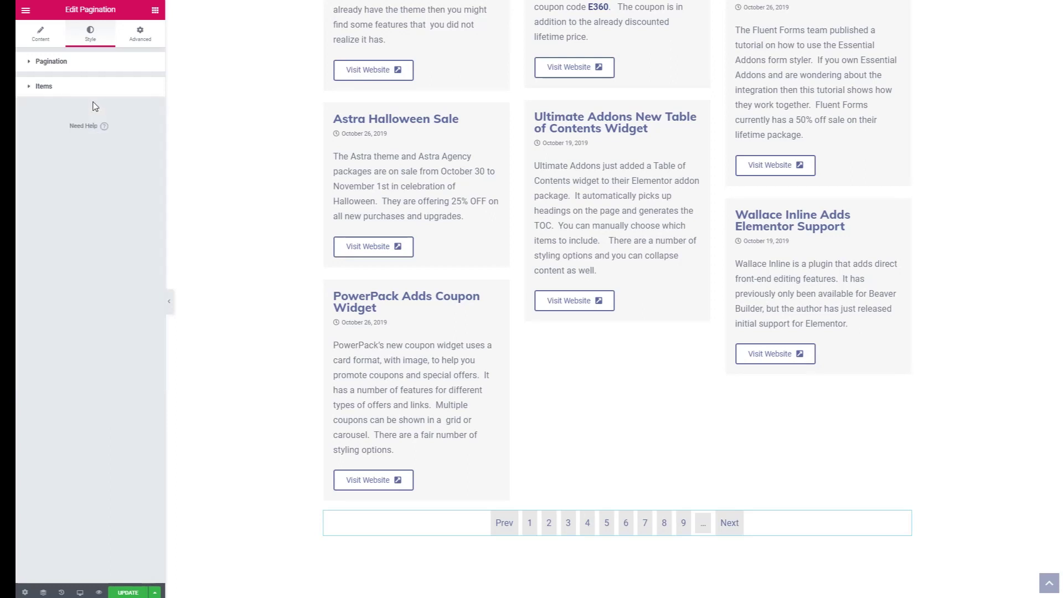
- Set the items' padding to 10/20/10/20 with sides unlinked
click(27, 90)
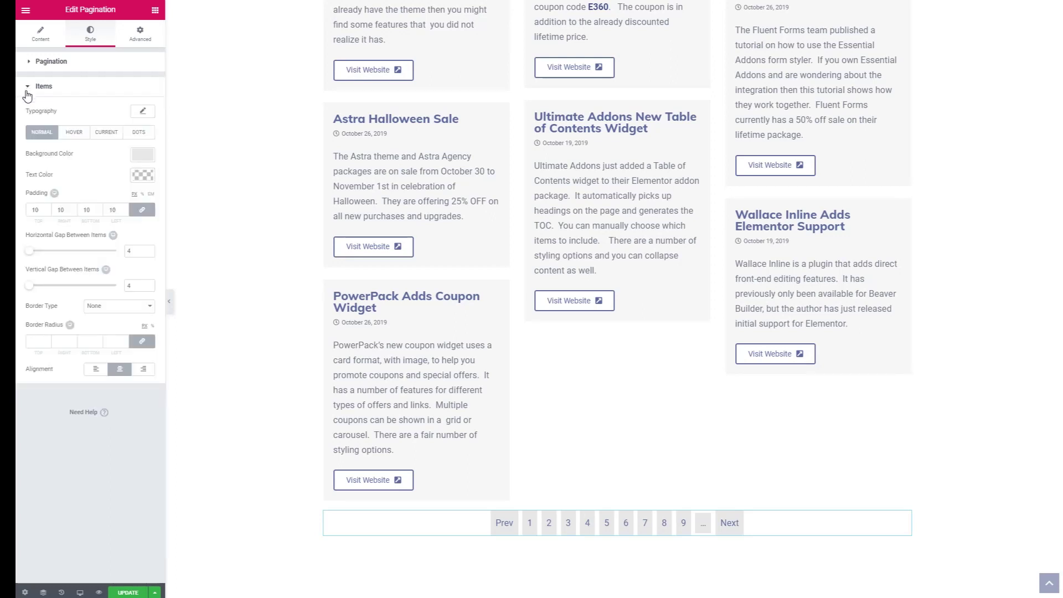
click(142, 210)
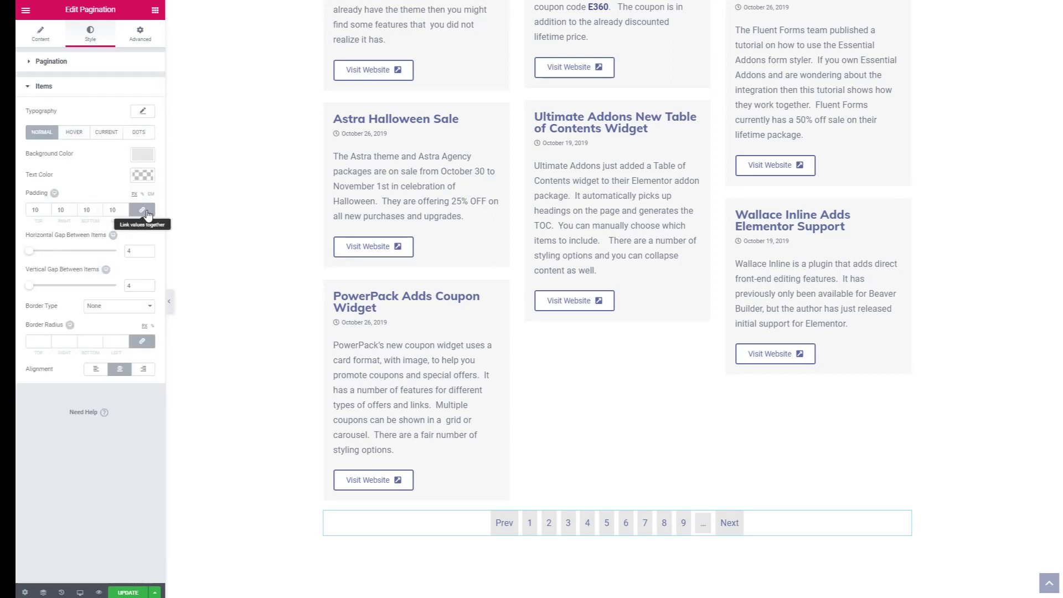
click(62, 208)
text(20)
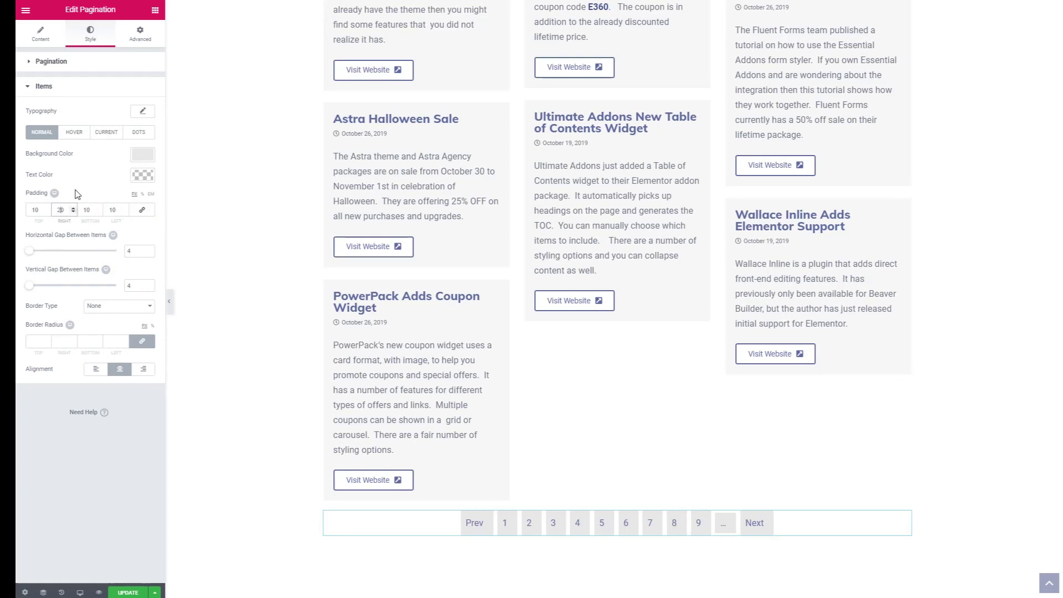
click(114, 210)
text(20)
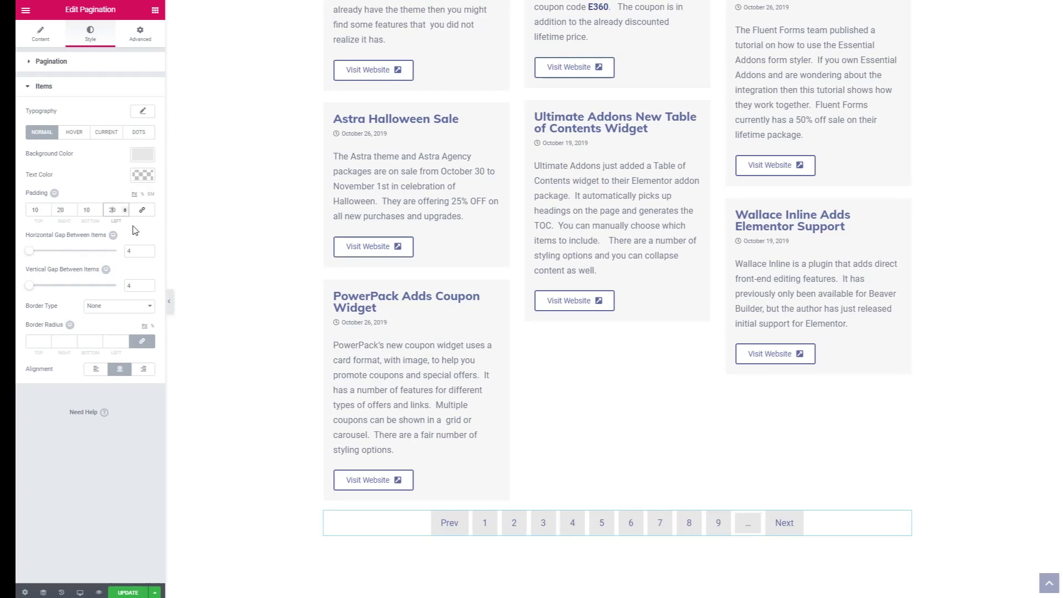
- Give the items a solid 1-width border, radius 4, colour #8892ba, and save the template
click(123, 305)
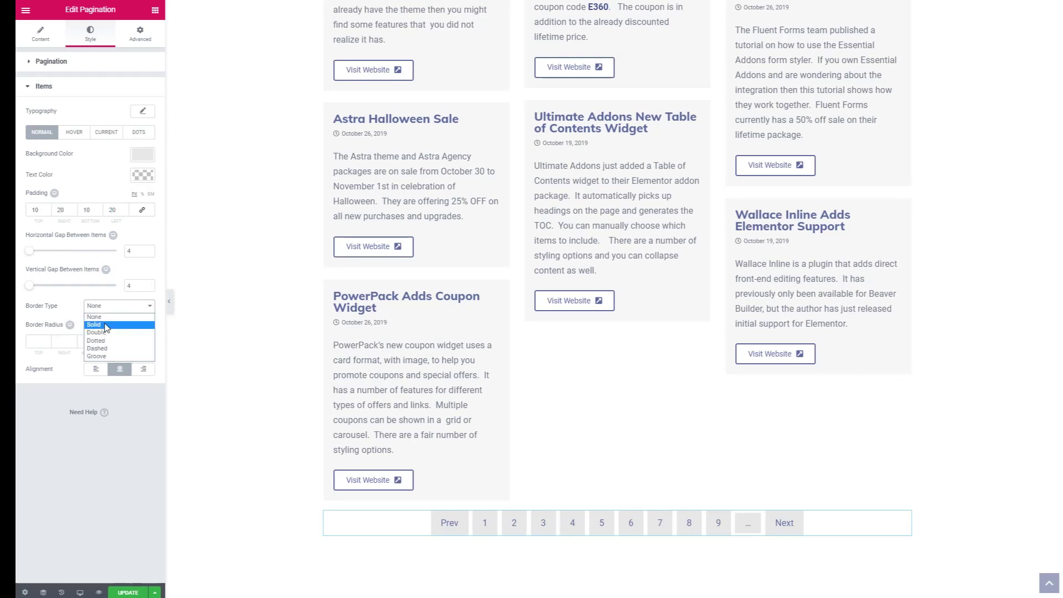
click(110, 323)
click(36, 342)
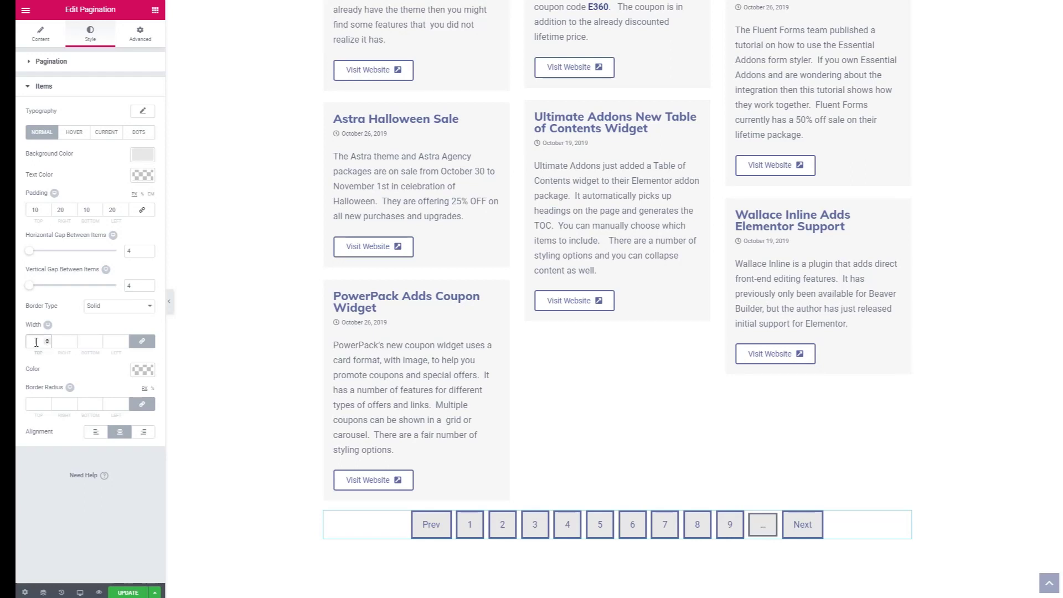
text(1)
click(31, 404)
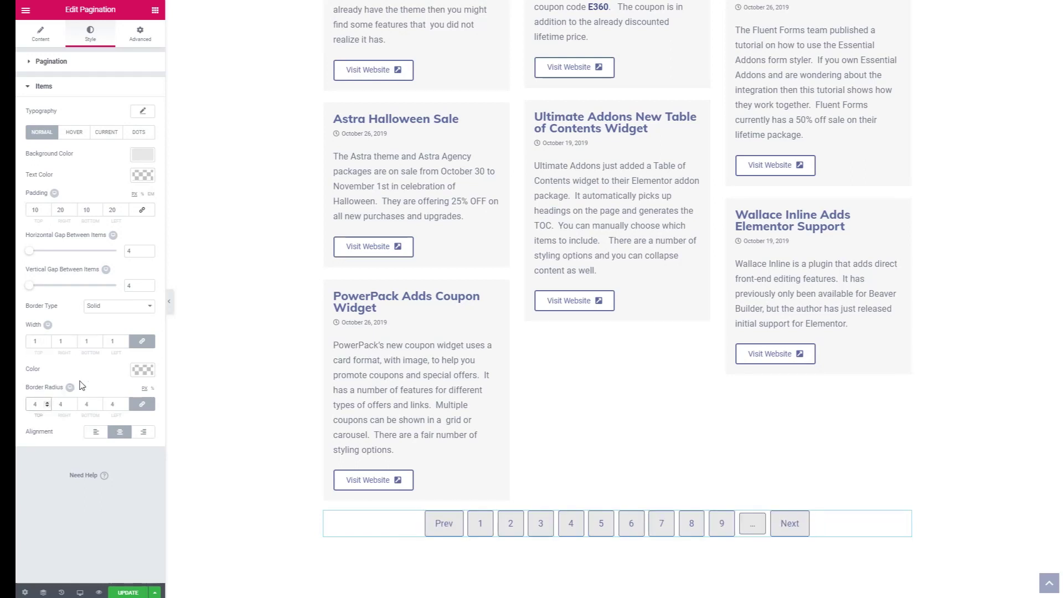
click(143, 370)
click(66, 495)
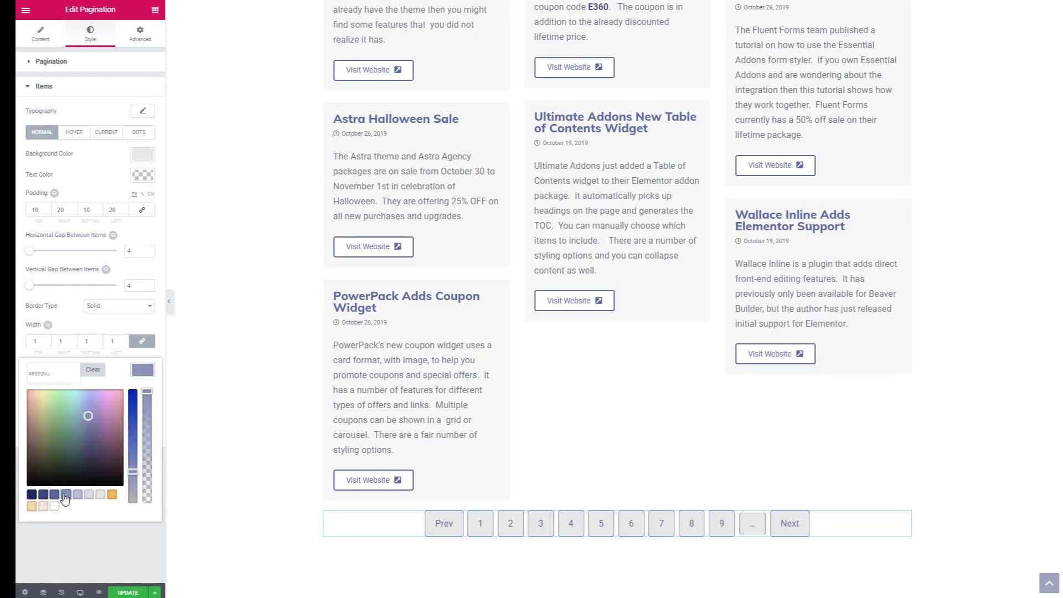
click(75, 514)
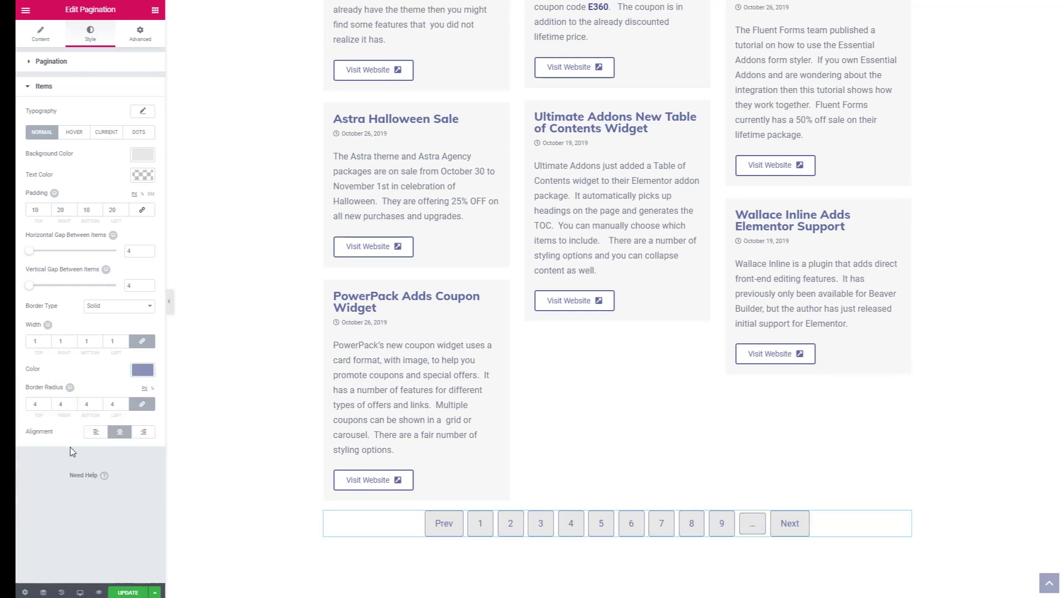
click(128, 592)
click(26, 10)
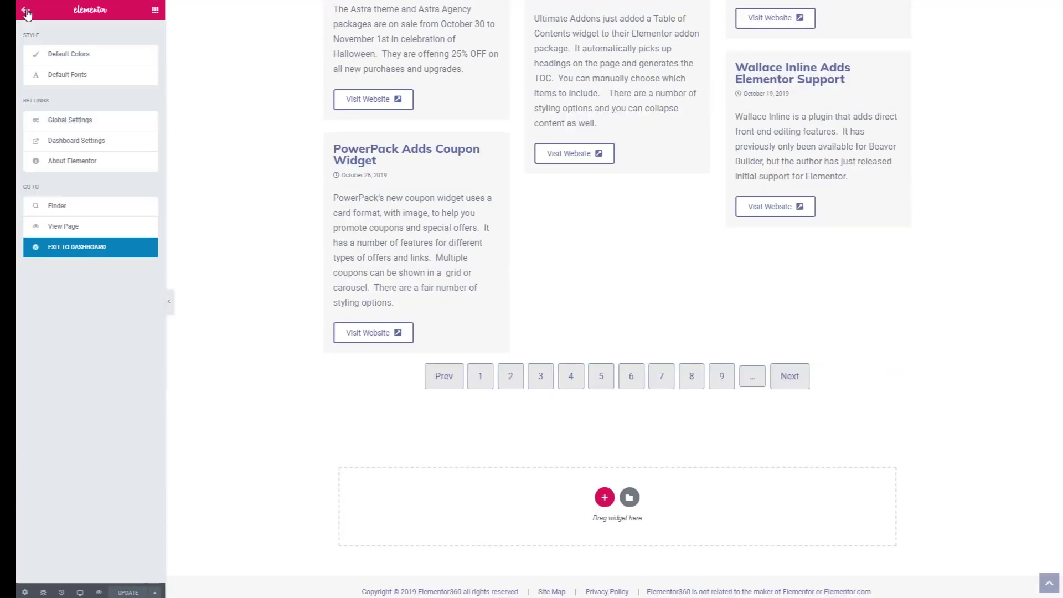
- Visit the live Latest News page and confirm no pagination appears below the posts
click(66, 252)
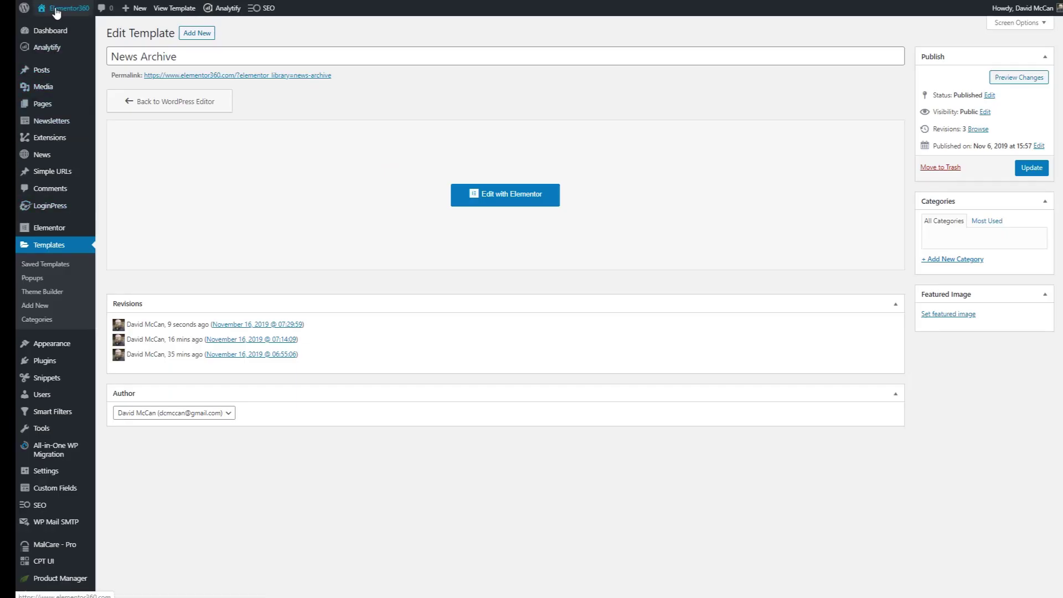
click(79, 9)
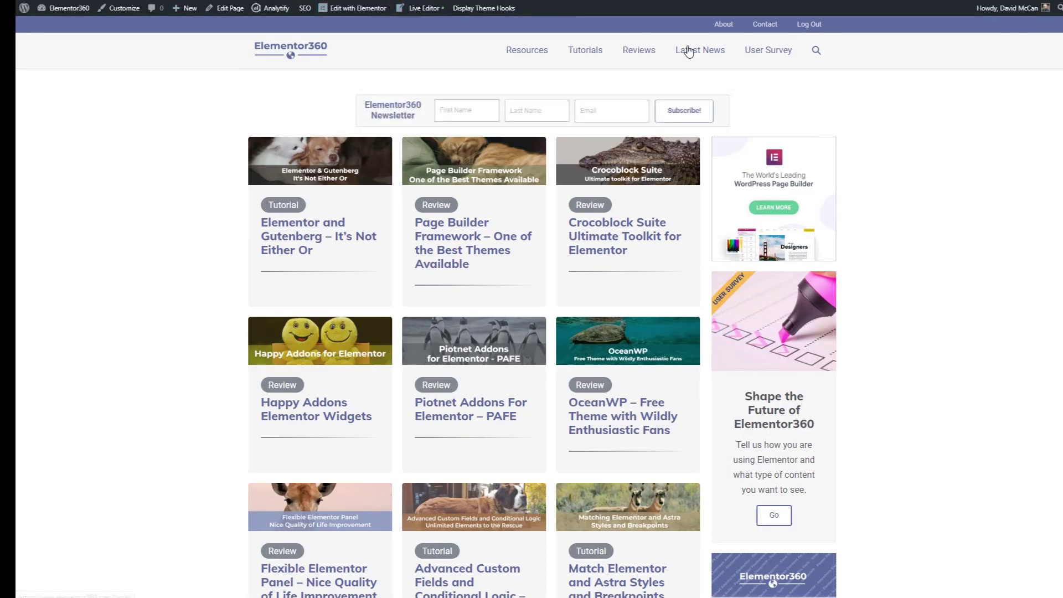
click(688, 52)
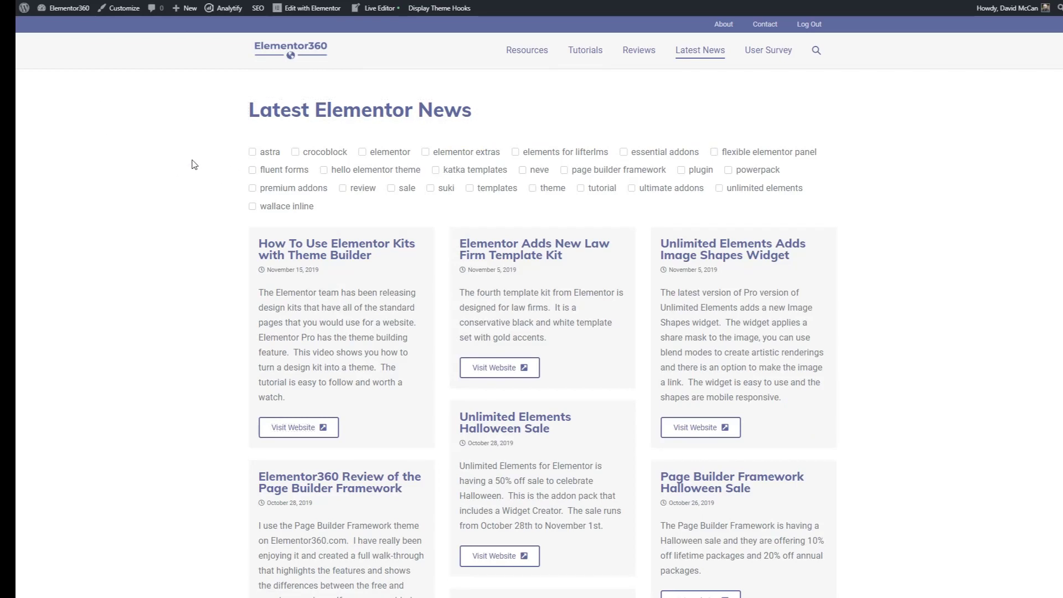
scroll(199, 161, down, 10)
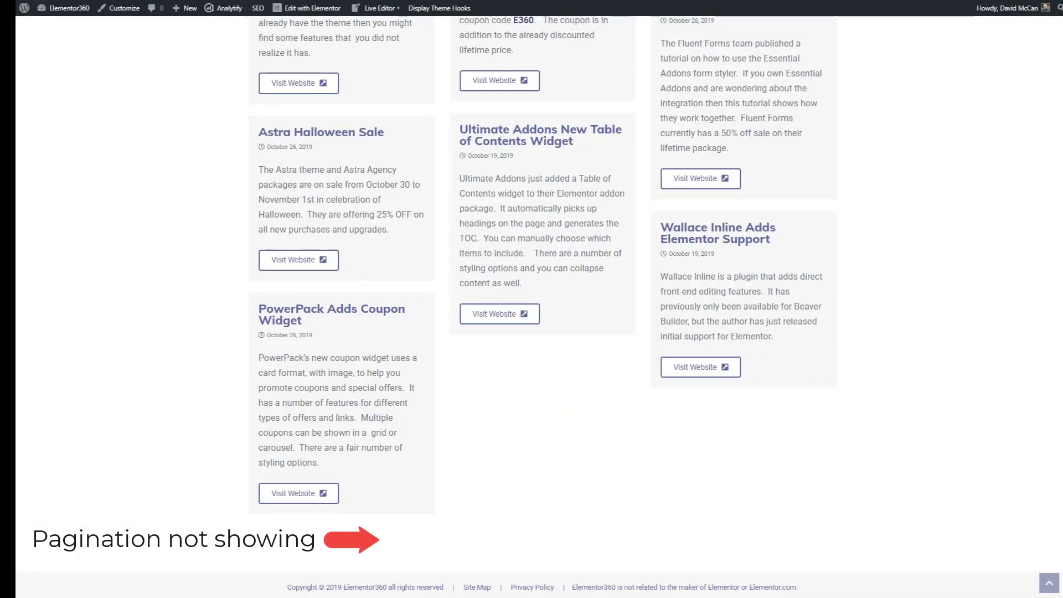
scroll(91, 103, up, 10)
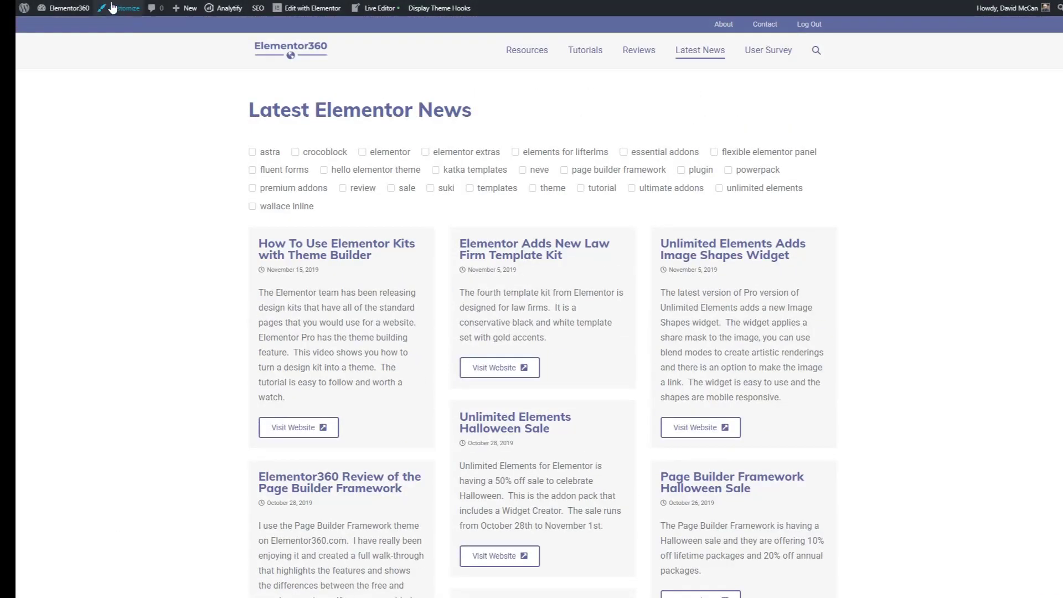
- Reopen the News Archive template from Theme Builder in Elementor
mouse_move(72, 10)
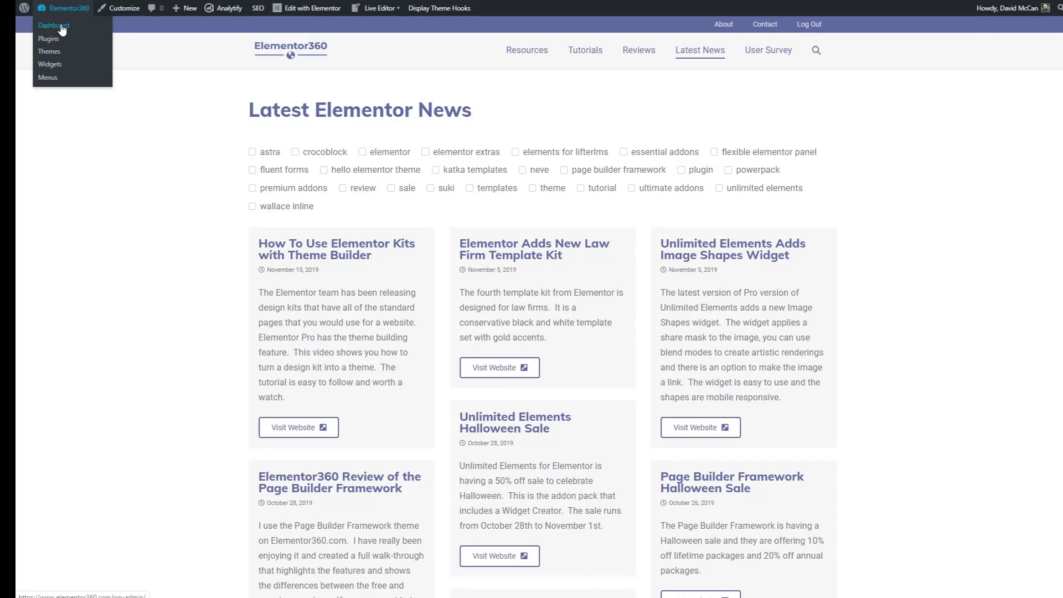
click(61, 26)
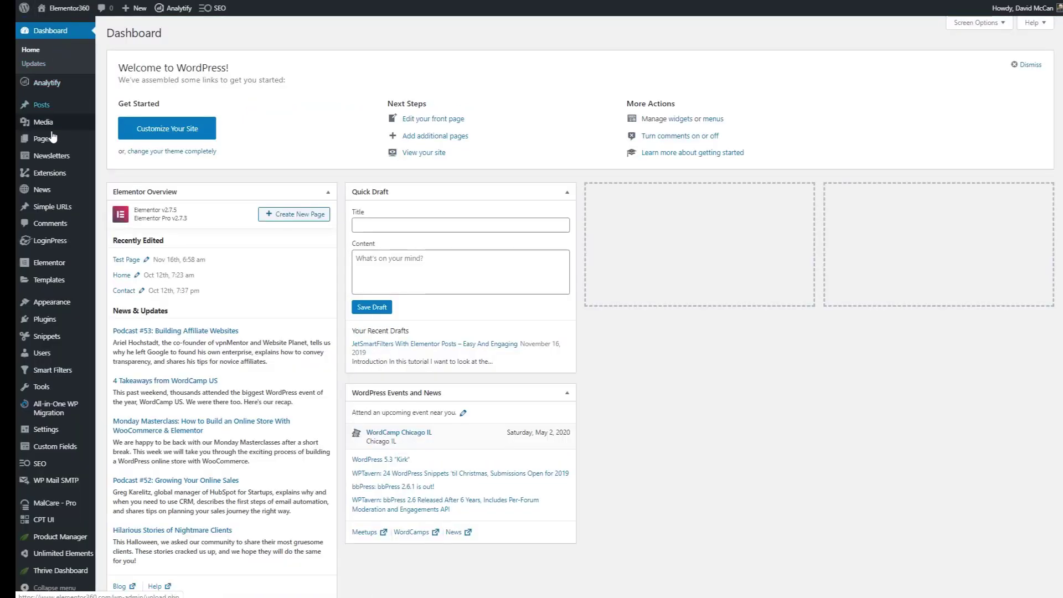
mouse_move(49, 278)
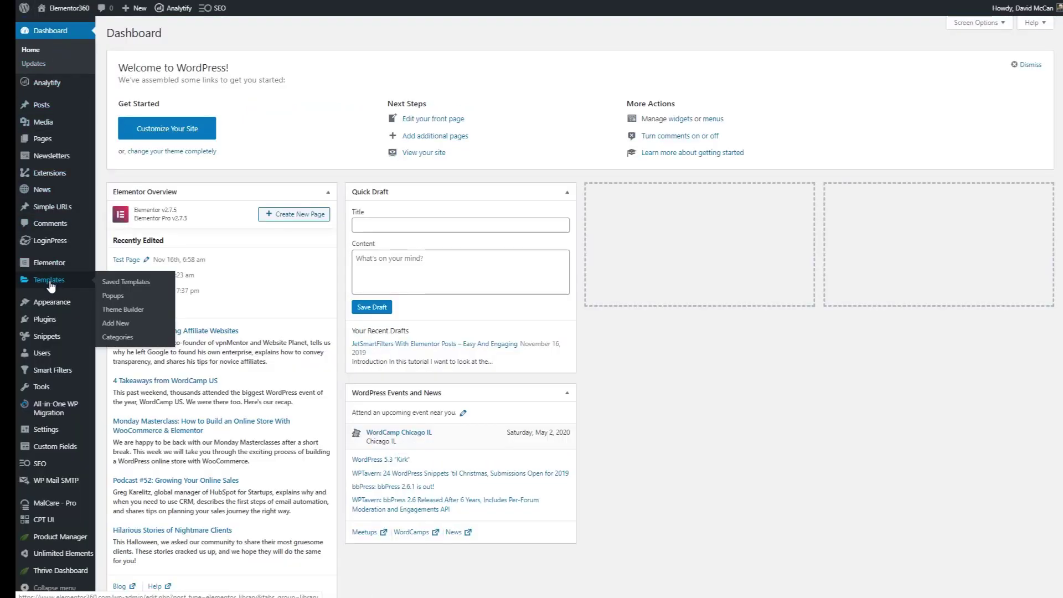
click(121, 310)
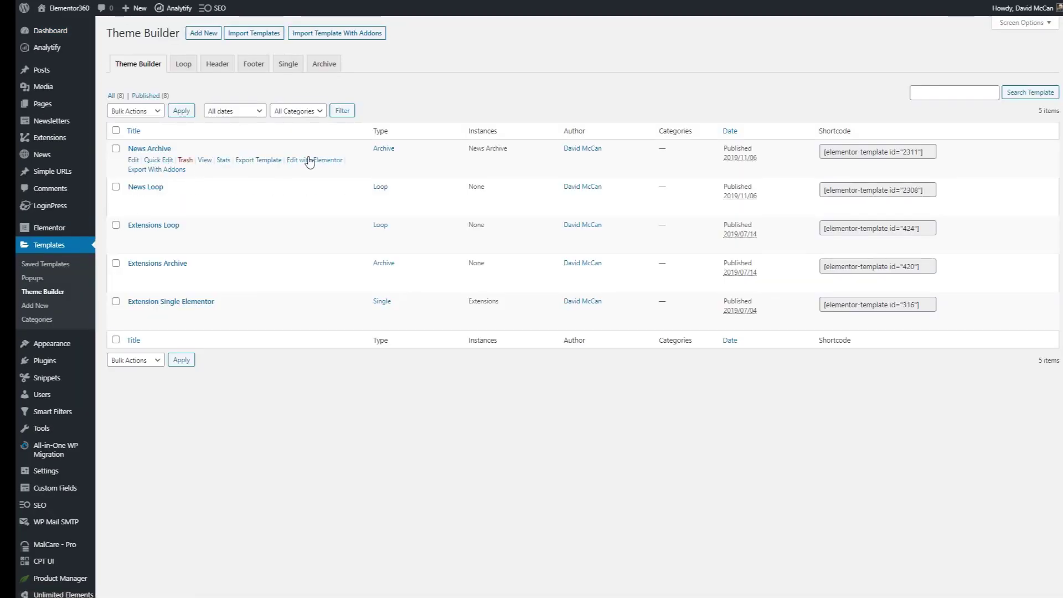
click(309, 160)
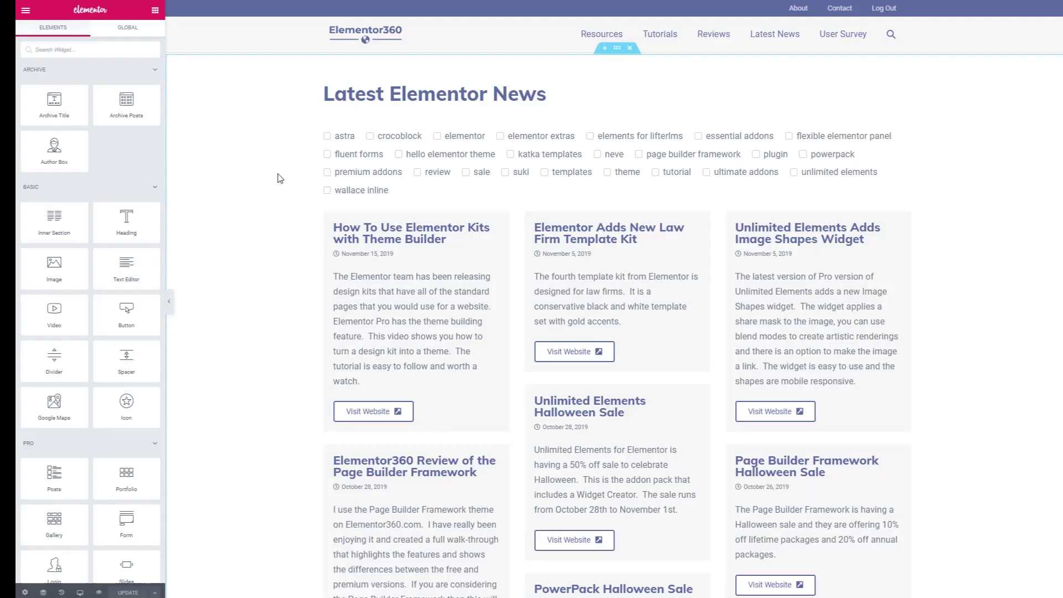
- Set the pagination widget's 'Pagination for' to Elementor Pro Posts and save with Ctrl+S
scroll(279, 177, down, 15)
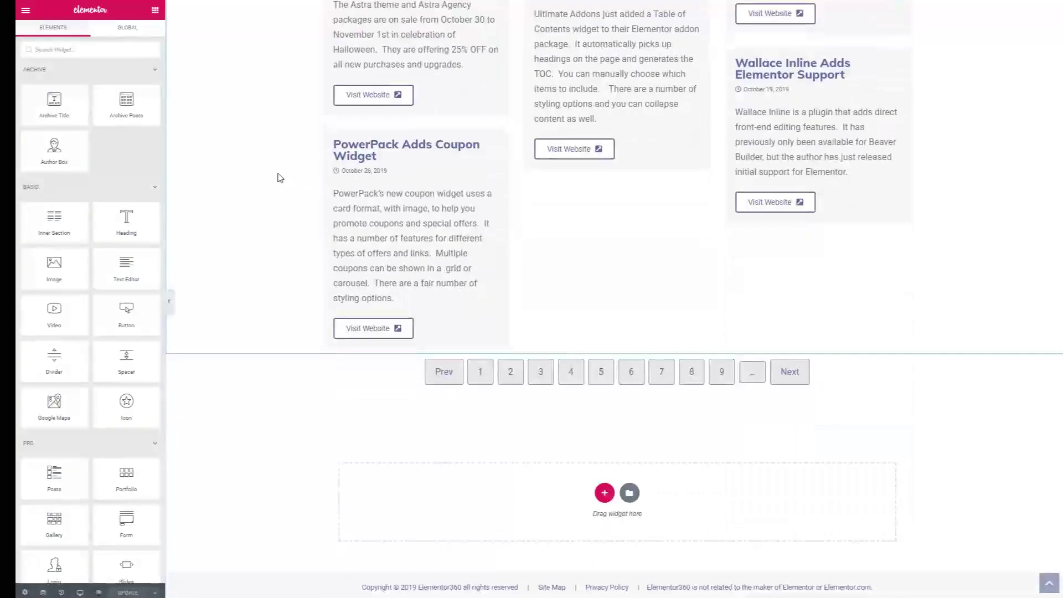
click(390, 369)
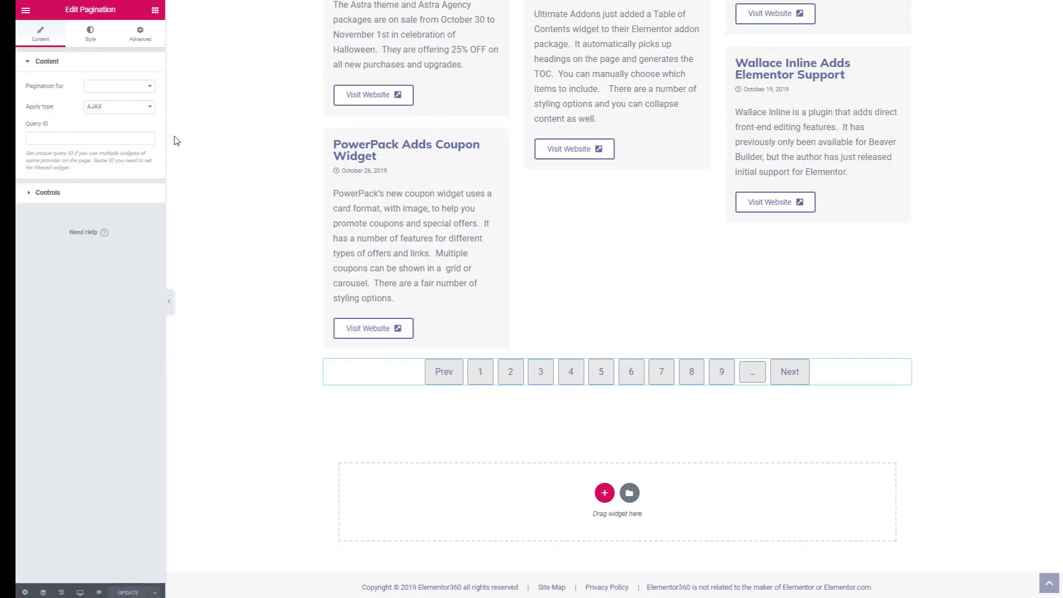
click(152, 89)
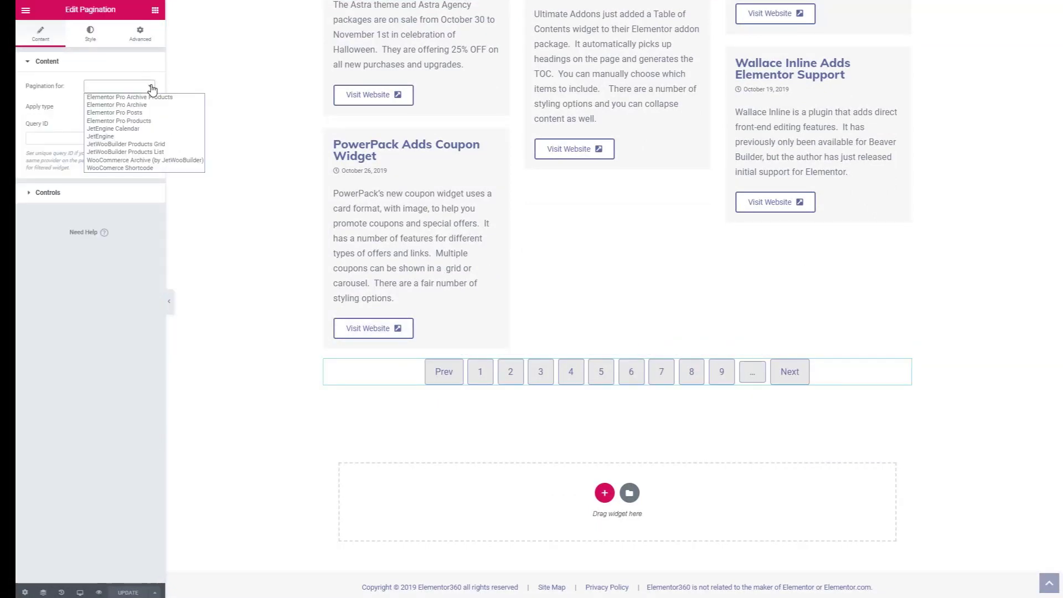
click(126, 114)
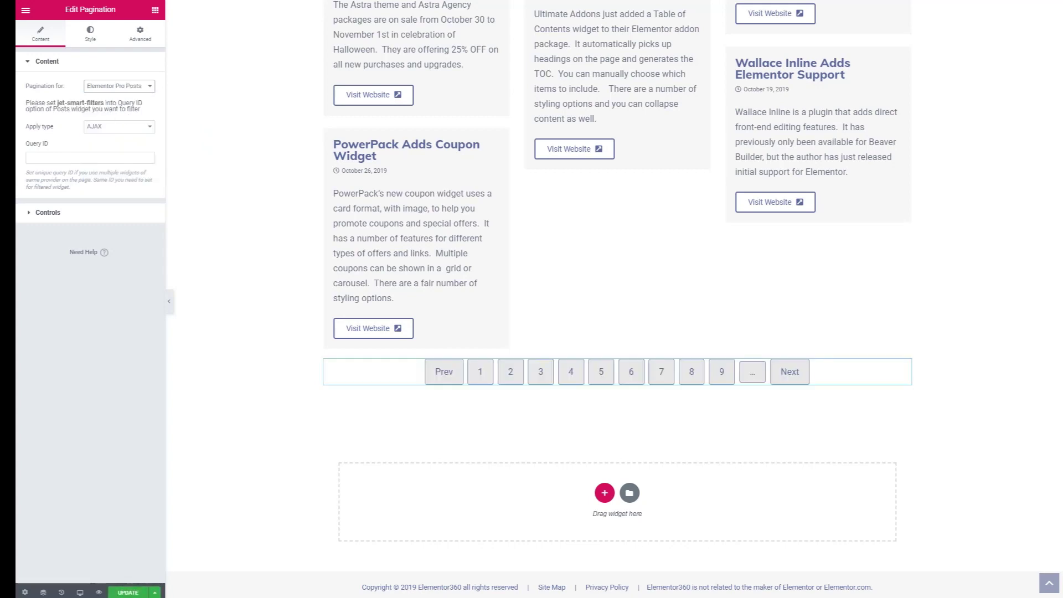
key(ctrl+s)
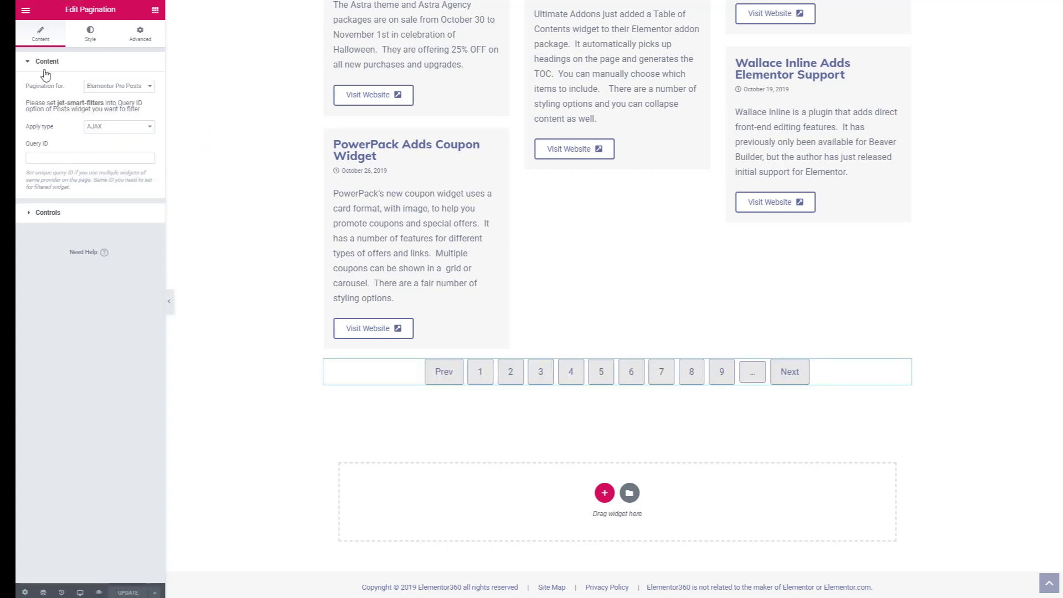
click(25, 12)
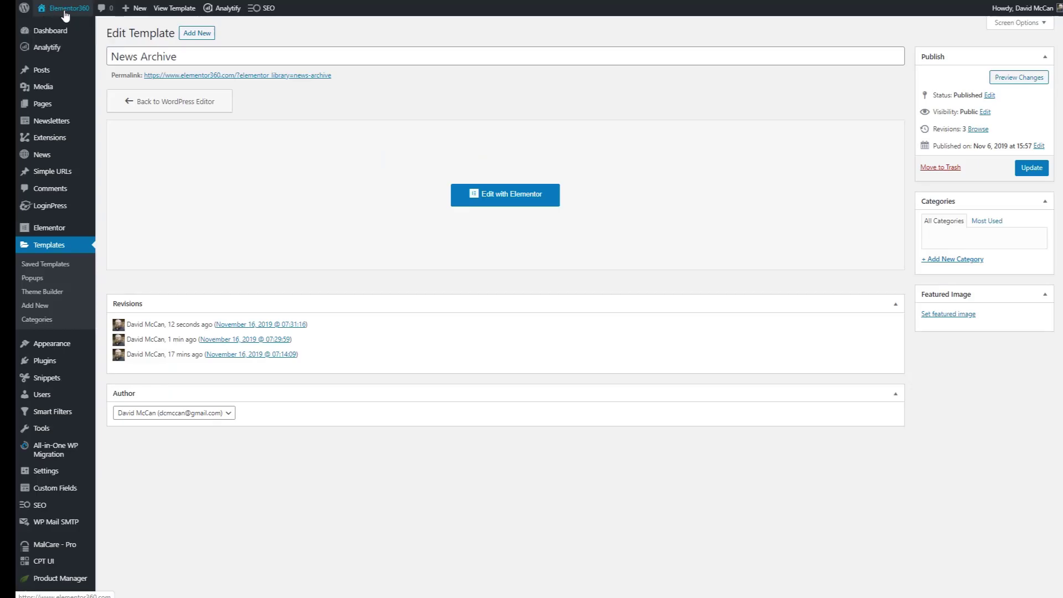
- Open the live Latest News page and check the pagination now appears under the posts
click(64, 10)
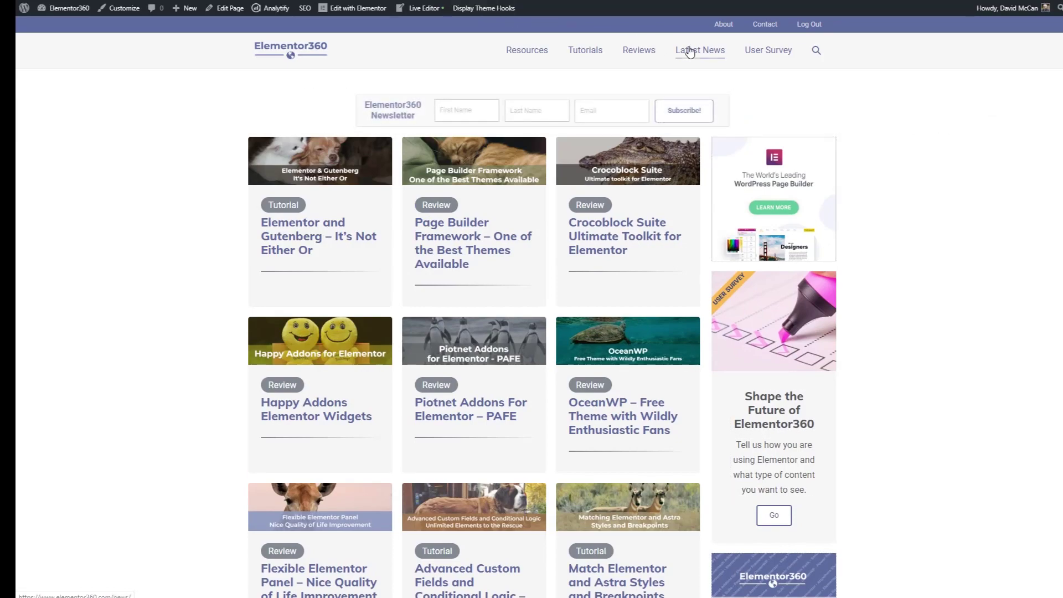
click(689, 52)
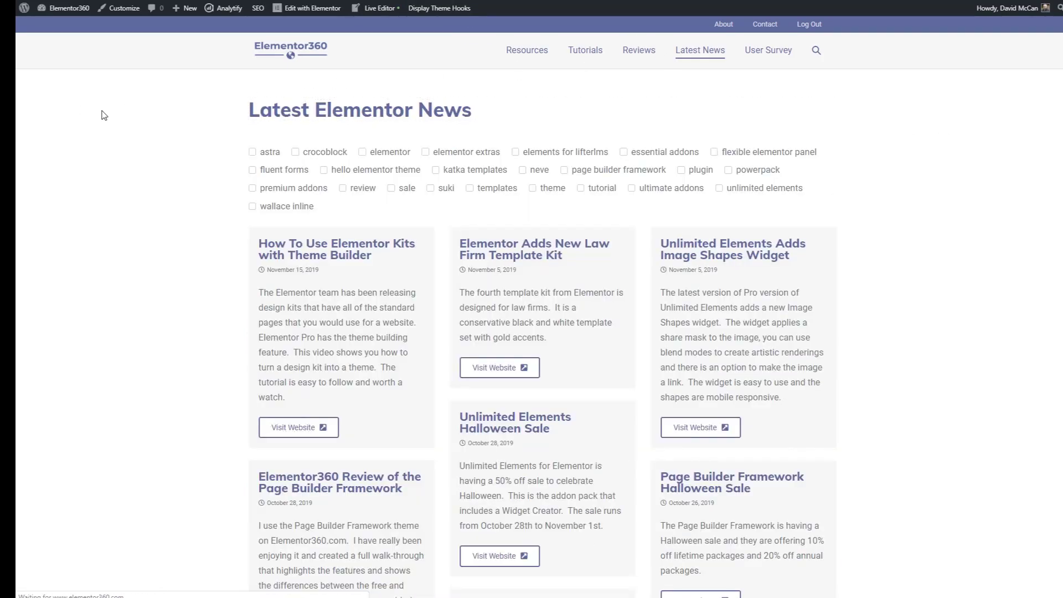
scroll(147, 164, down, 9)
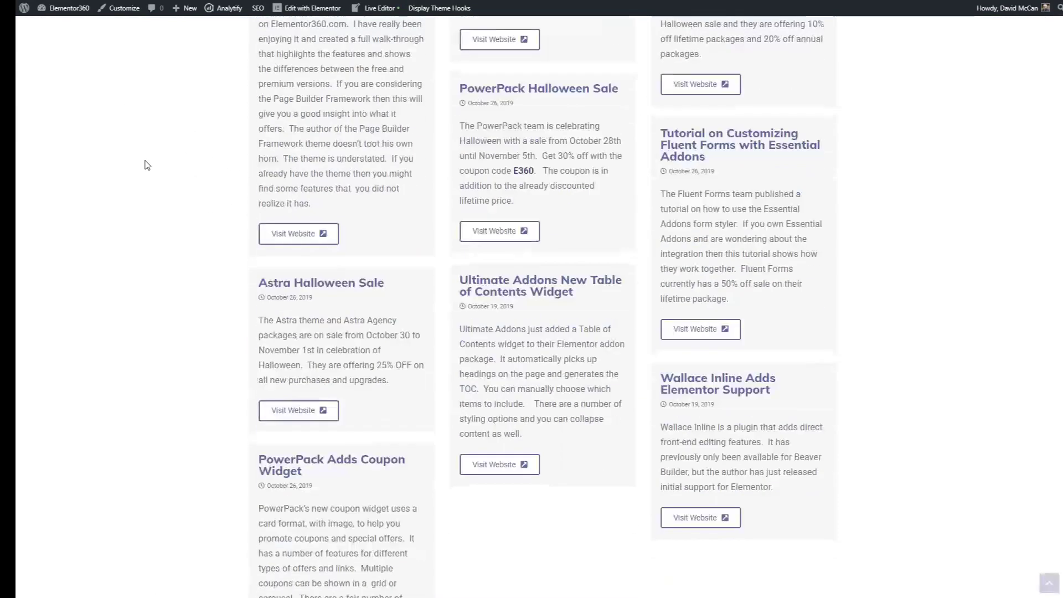
scroll(147, 164, down, 3)
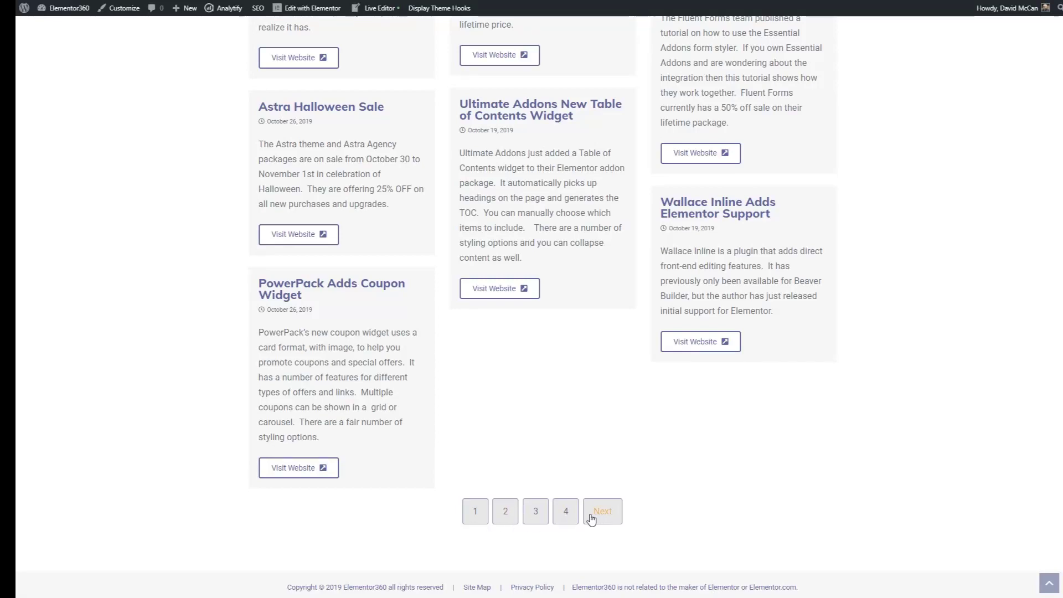
scroll(18, 270, up, 12)
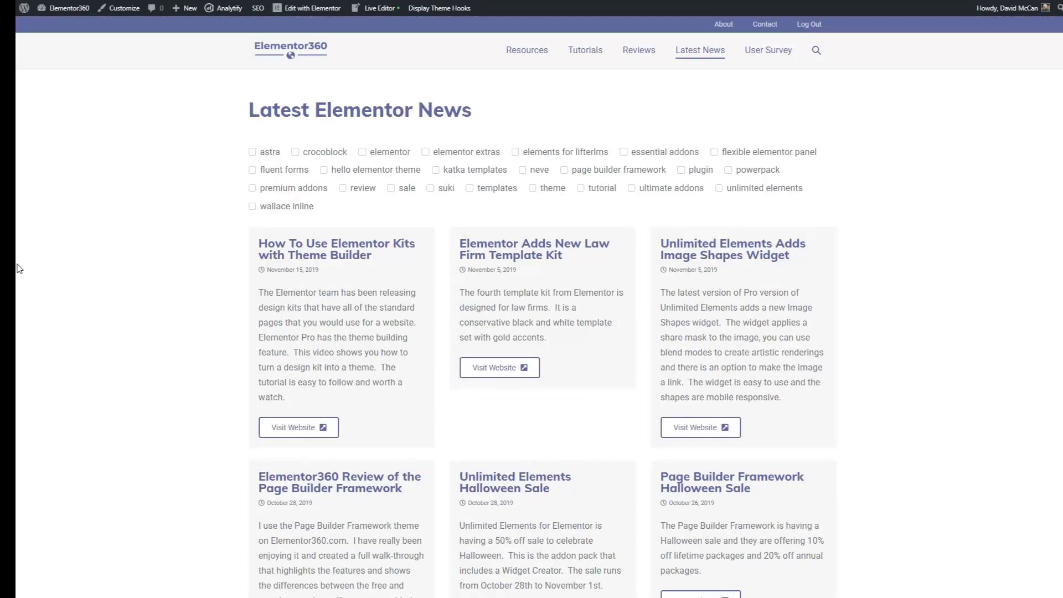
- Filter the news by the 'plugin' tag and go to page 2 of the results
click(682, 171)
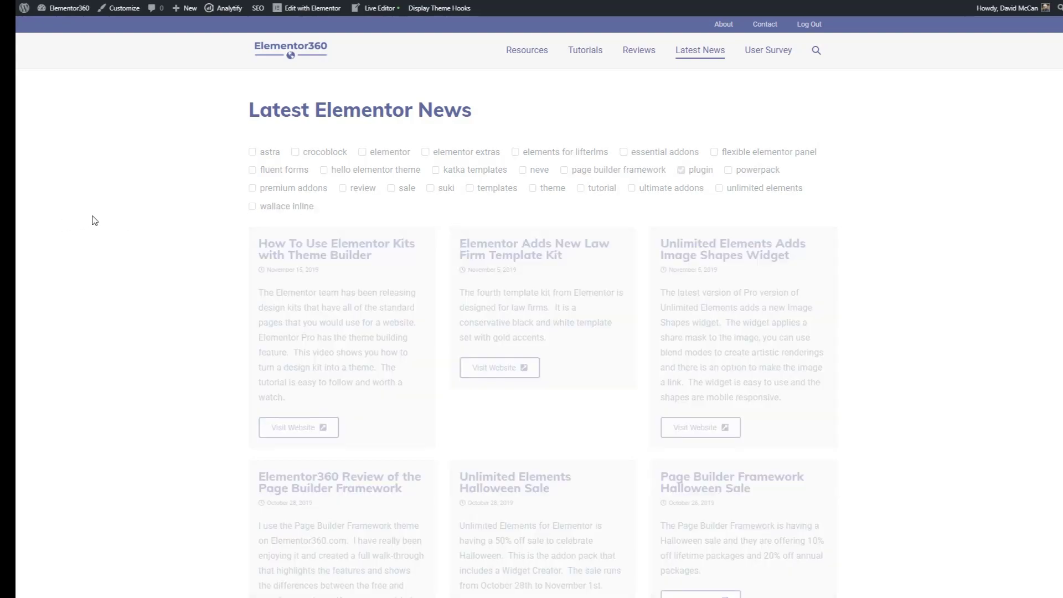
scroll(96, 220, down, 10)
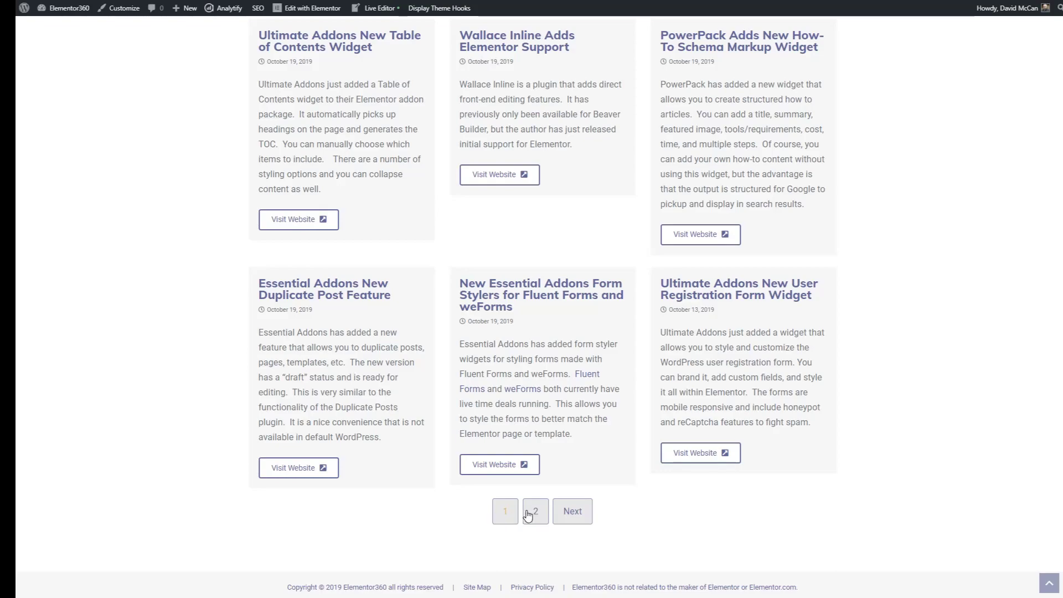
click(544, 513)
scroll(126, 465, up, 5)
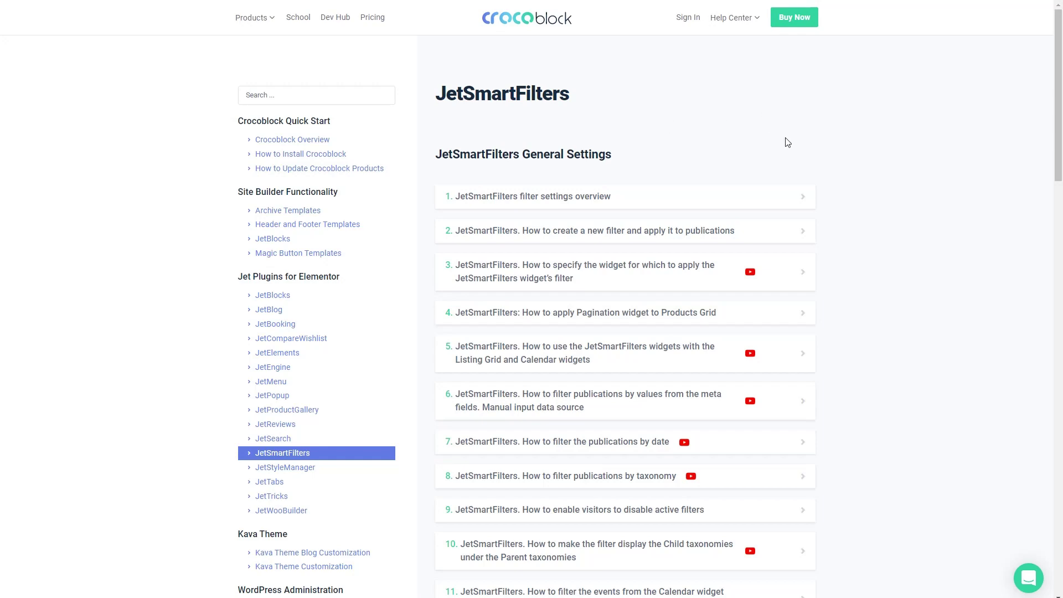
- Scroll through the JetSmartFilters articles down to the Visual Filter guides at the end
scroll(788, 143, down, 1)
scroll(828, 142, down, 1)
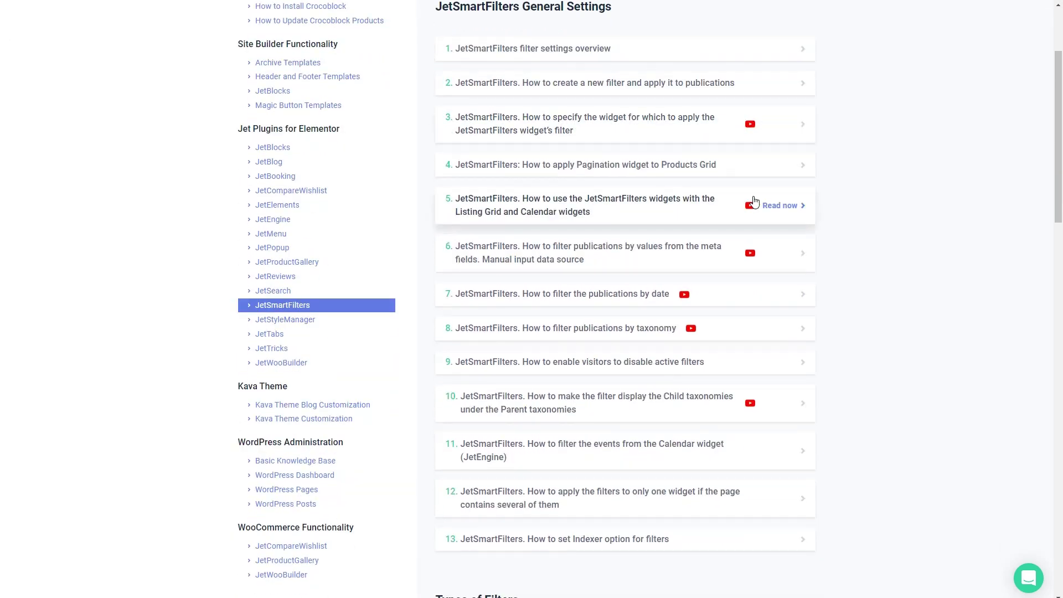
scroll(892, 148, down, 3)
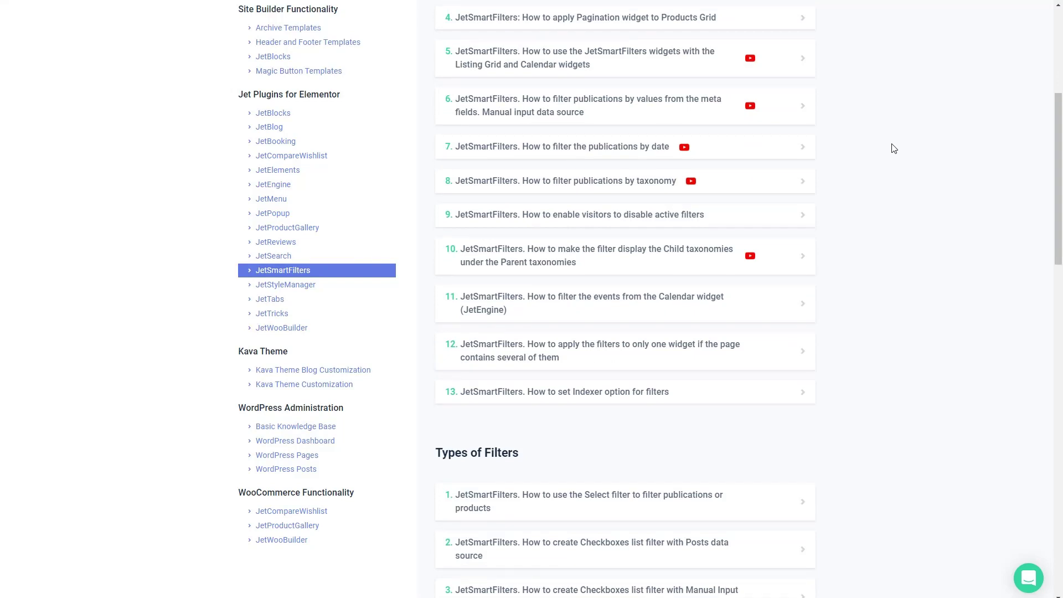
scroll(893, 148, down, 4)
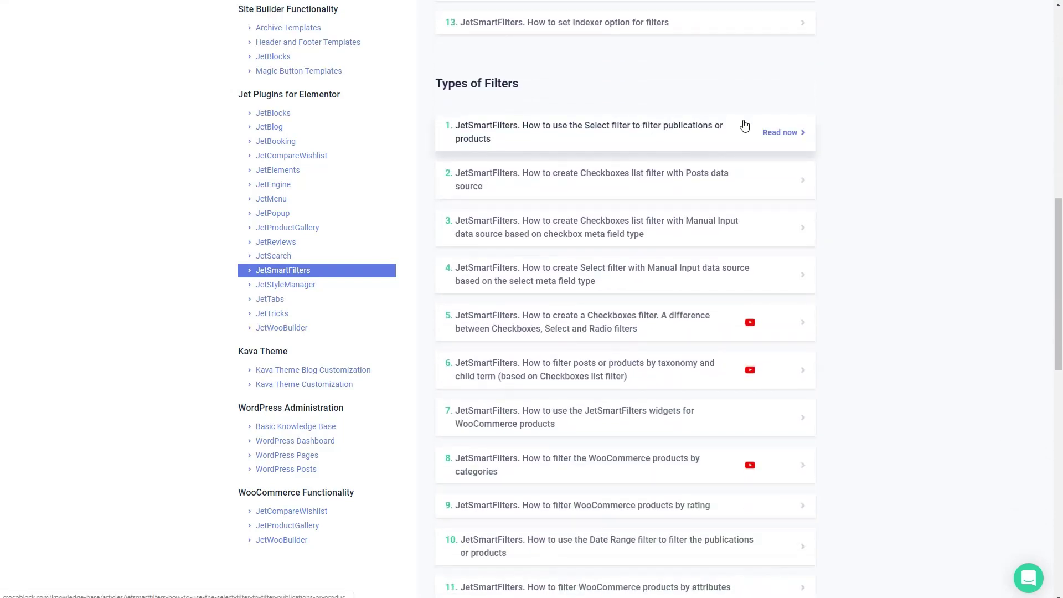
scroll(873, 136, down, 6)
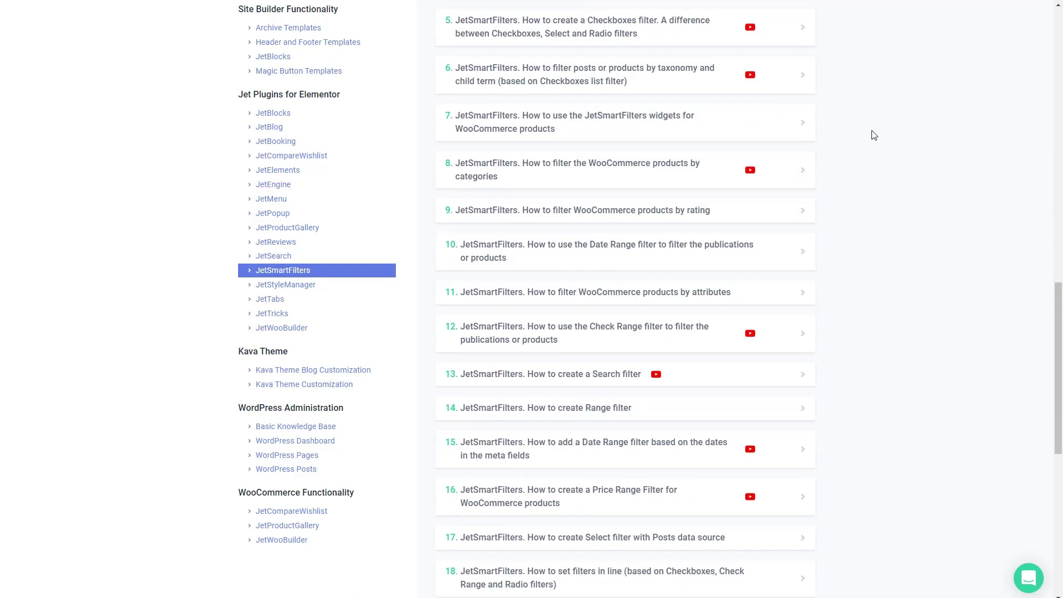
scroll(873, 136, down, 2)
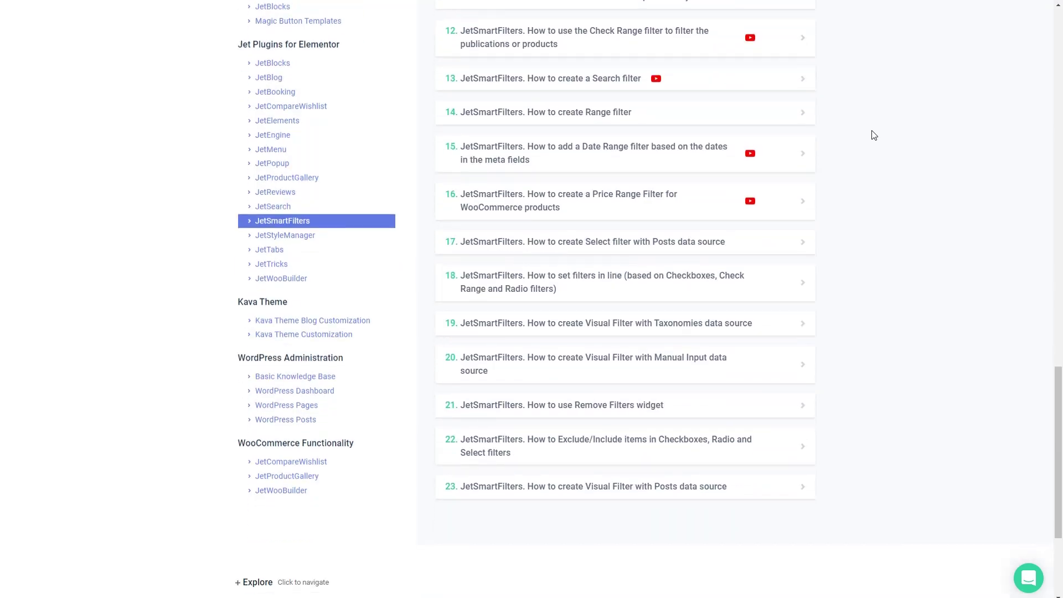